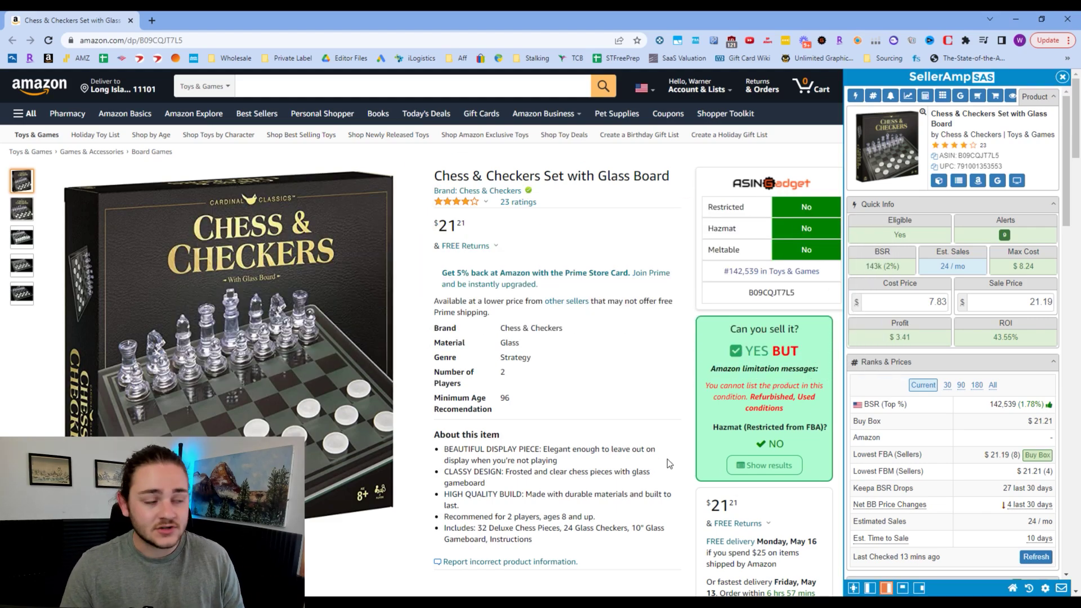
Step: Examine the chess set's three-month Keepa price history, comparing the Buy Box price over time with the current sale price
{"action": "scroll", "coordinate": [614, 393], "scroll_direction": "down", "scroll_amount": 2}
{"action": "scroll", "coordinate": [606, 430], "scroll_direction": "down", "scroll_amount": 2}
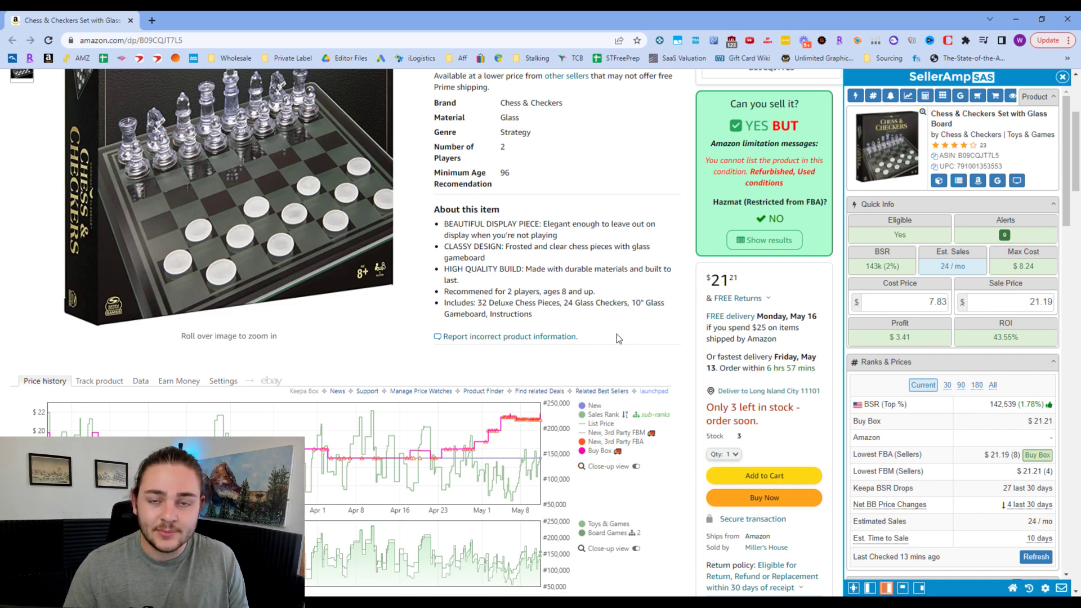
{"action": "scroll", "coordinate": [633, 327], "scroll_direction": "down", "scroll_amount": 3}
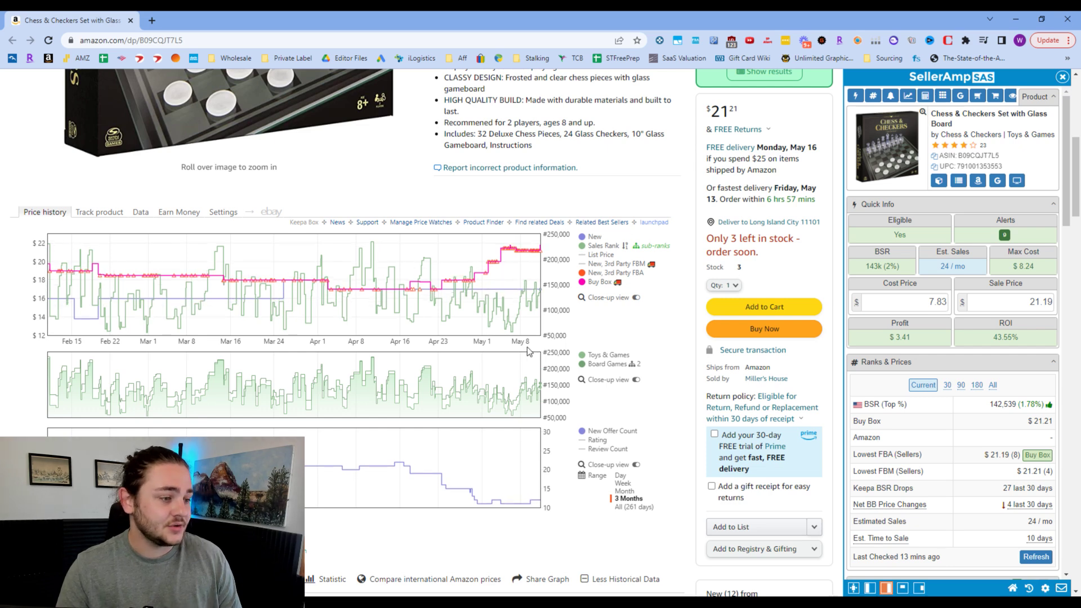
{"action": "mouse_move", "coordinate": [588, 284]}
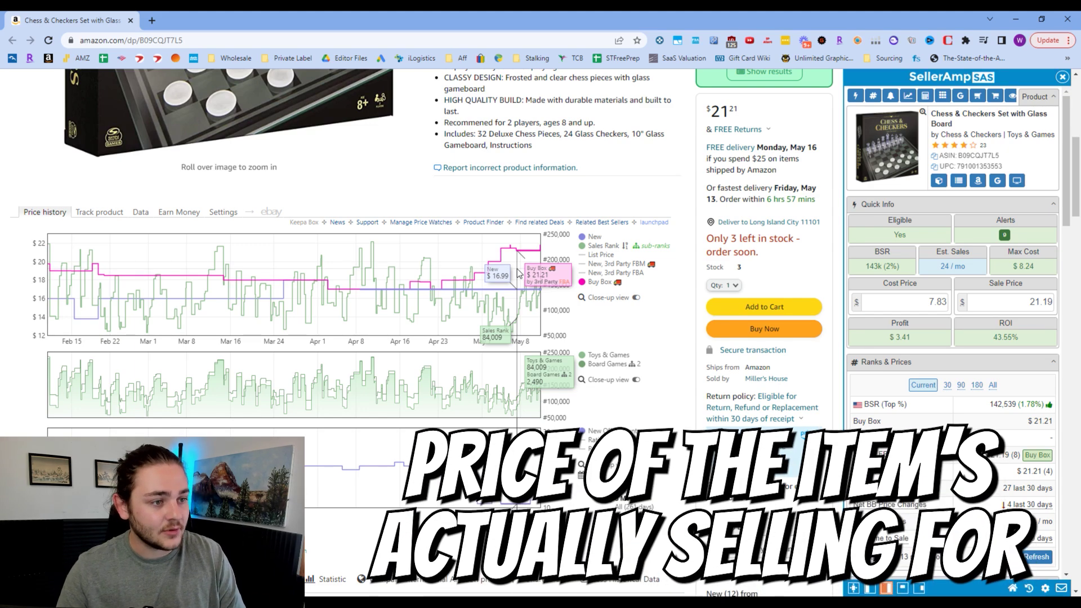
{"action": "left_click", "coordinate": [918, 303]}
{"action": "left_click", "coordinate": [687, 216]}
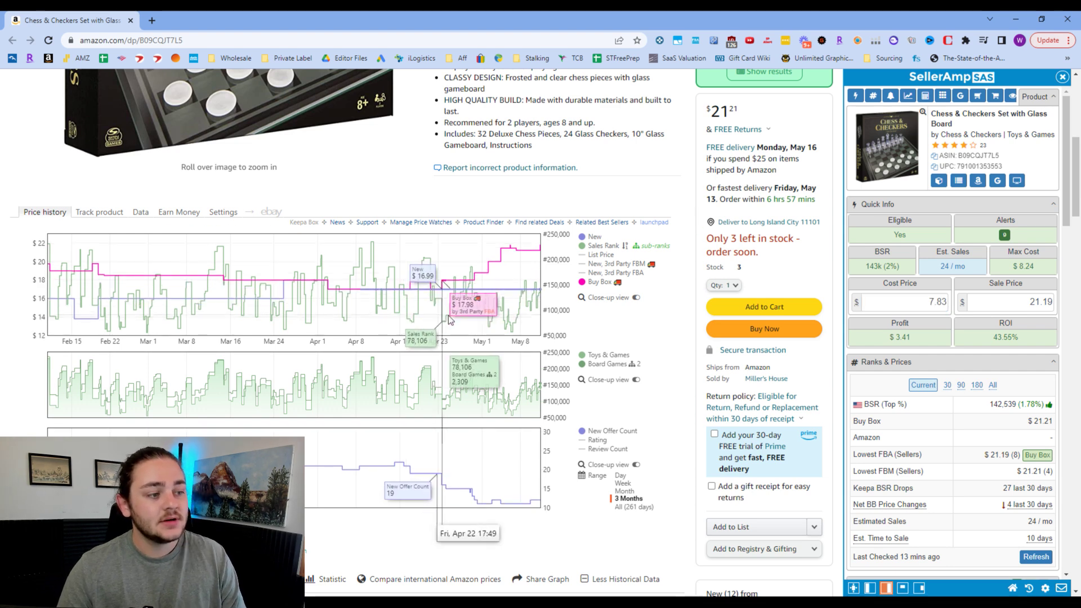
{"action": "left_click", "coordinate": [997, 309]}
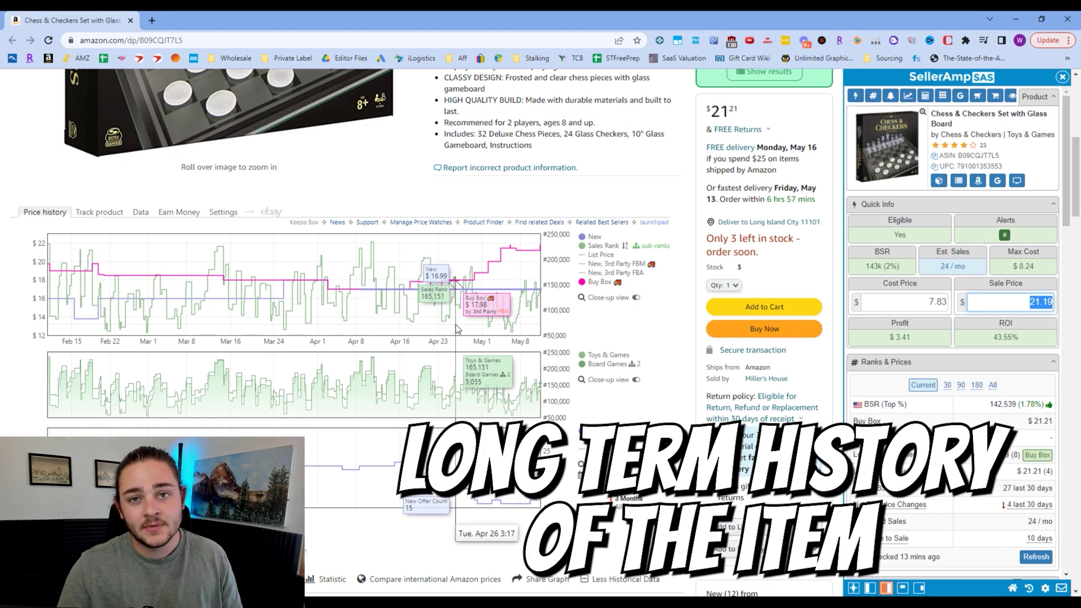
{"action": "mouse_move", "coordinate": [534, 278]}
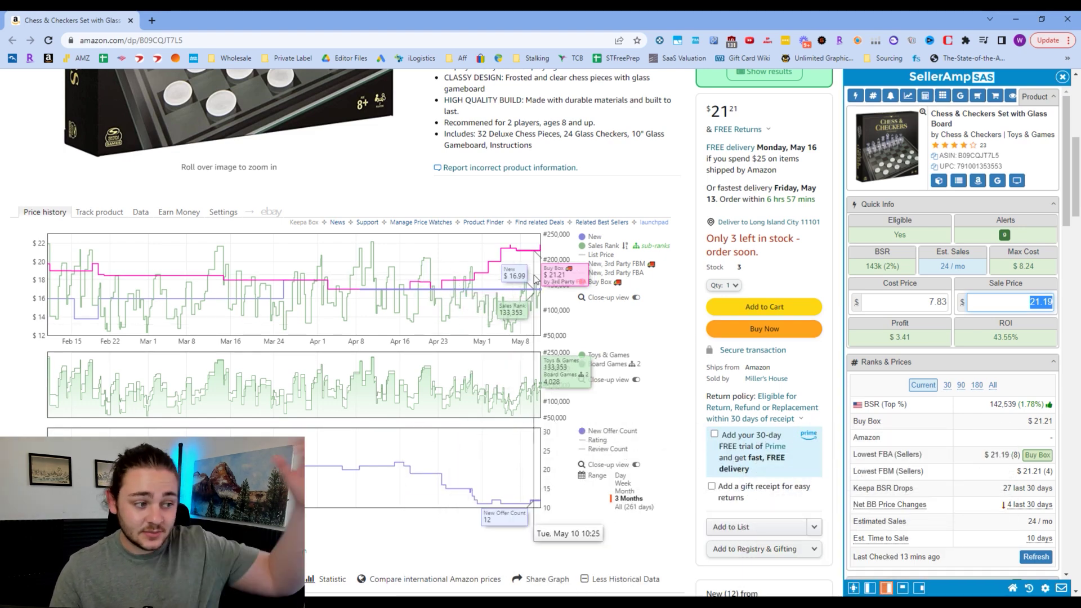
Step: Show the chess set's 30-day average ranks and prices and apply the average Buy Box price of $18.71 as the sale price
{"action": "left_click", "coordinate": [946, 385]}
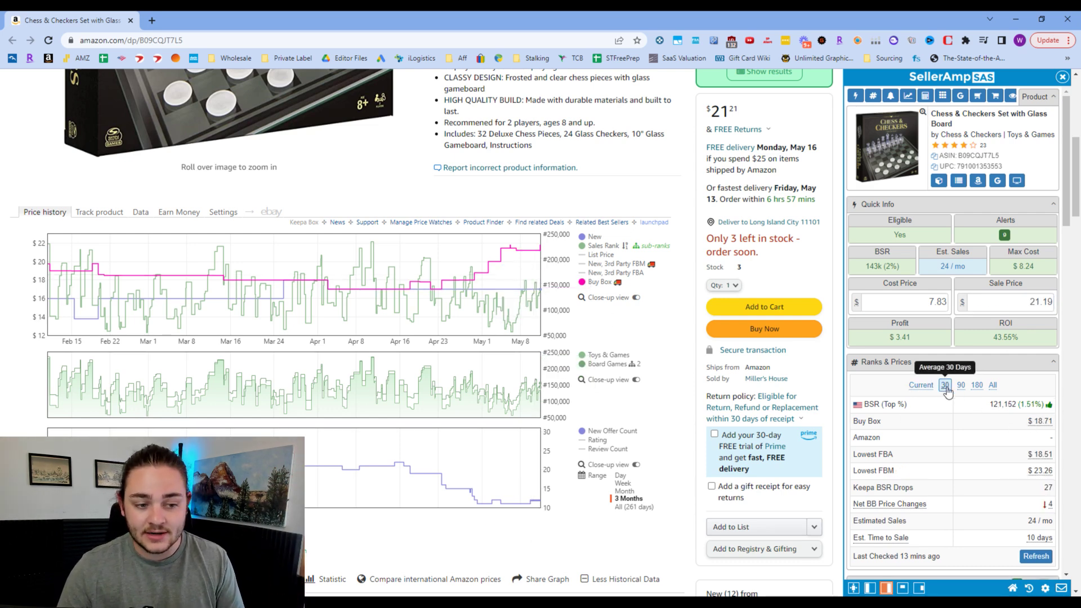
{"action": "mouse_move", "coordinate": [1043, 424]}
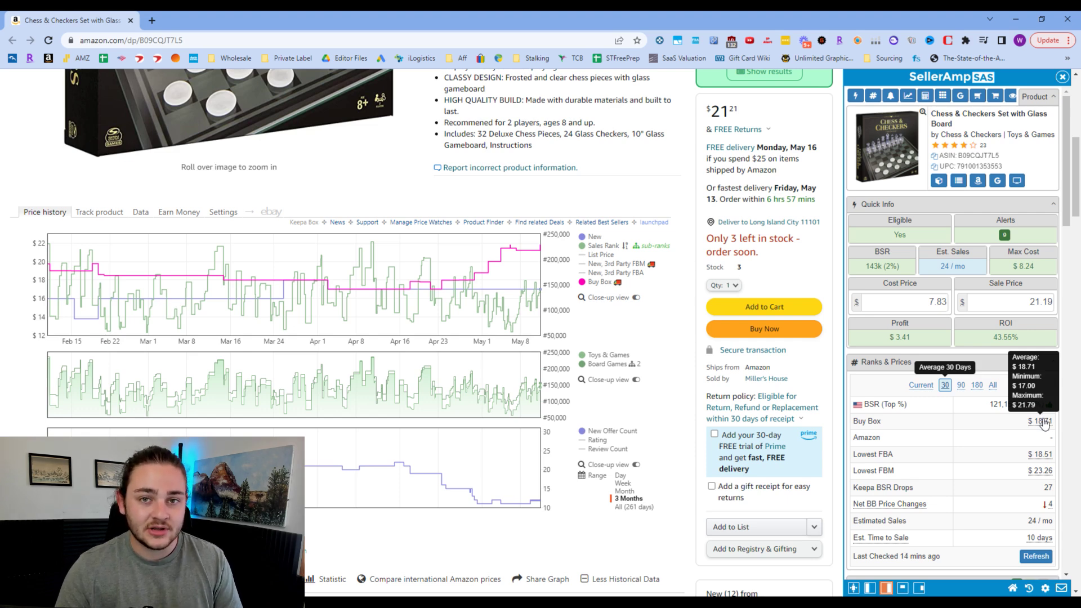
{"action": "left_click", "coordinate": [1043, 423]}
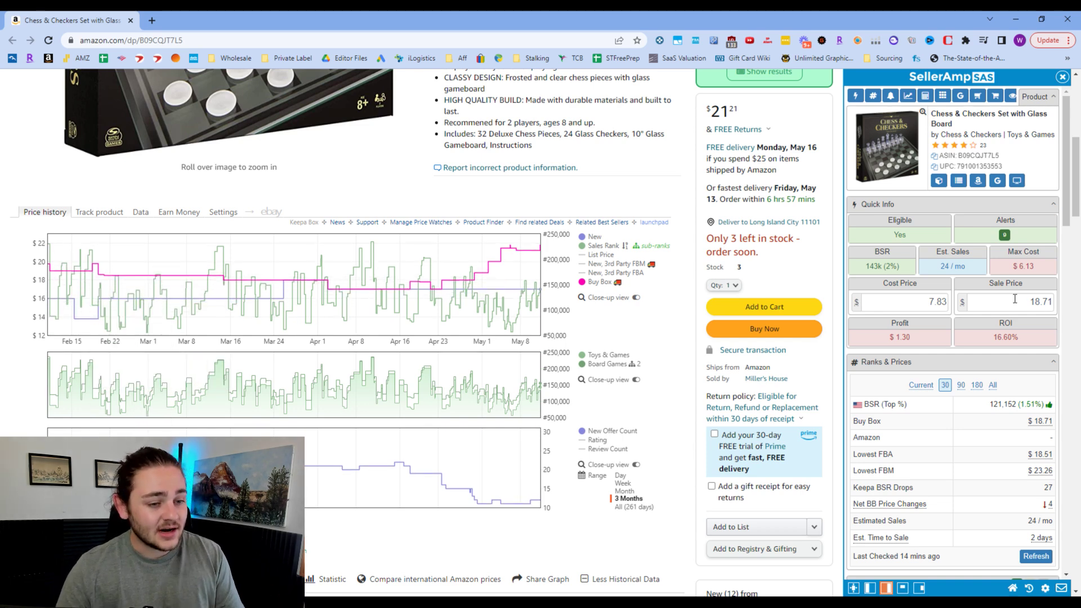
Step: Set the chess set's sale price to $17 and check the resulting profit
{"action": "double_click", "coordinate": [1034, 306]}
{"action": "type", "text": "17"}
{"action": "key", "text": "Return"}
{"action": "left_click_drag", "start_coordinate": [888, 338], "coordinate": [917, 343]}
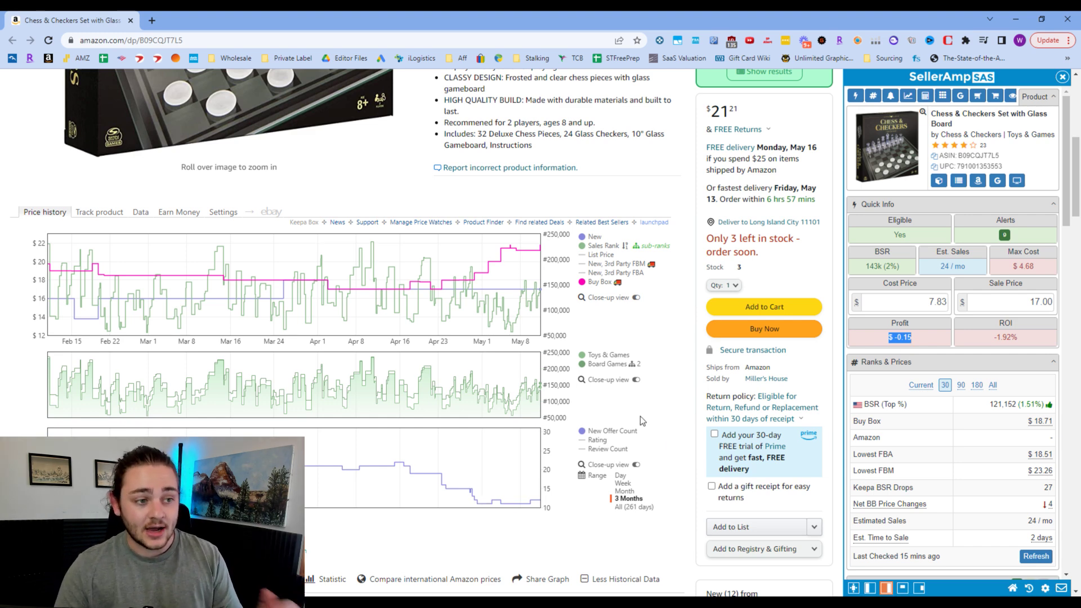
{"action": "scroll", "coordinate": [640, 417], "scroll_direction": "up", "scroll_amount": 1}
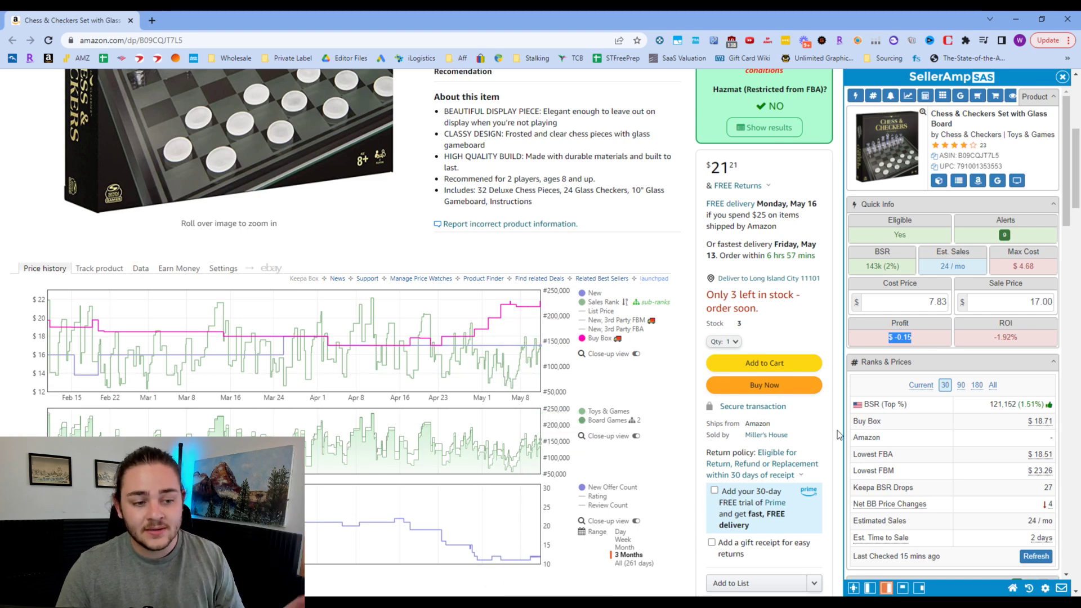
{"action": "mouse_move", "coordinate": [1043, 426]}
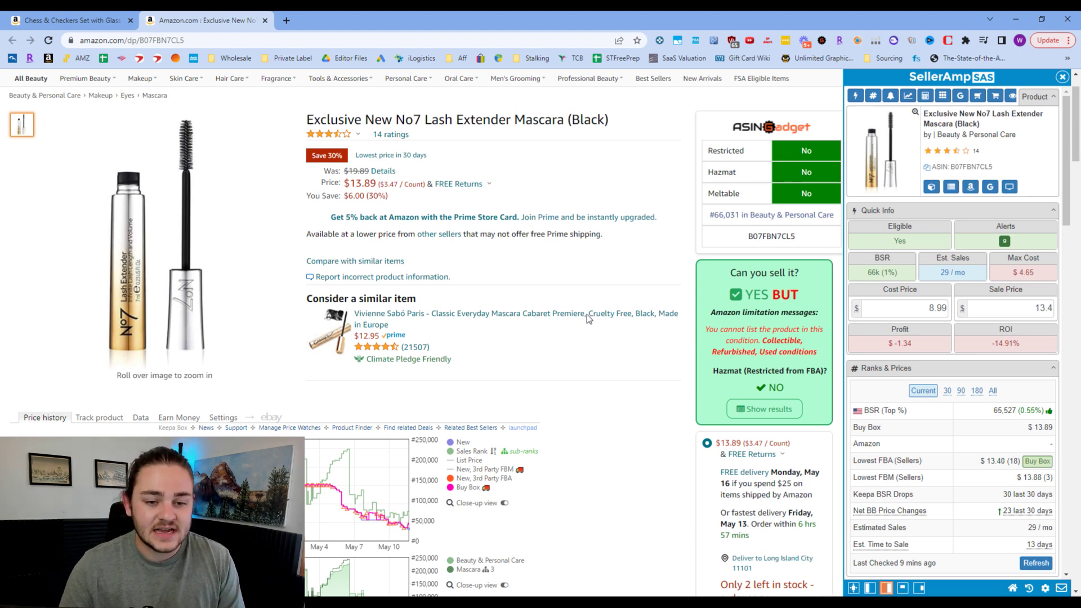
Step: Zoom the mascara's Keepa price history to the period ending around May 4, before the latest price drop
{"action": "scroll", "coordinate": [590, 286], "scroll_direction": "down", "scroll_amount": 1}
{"action": "scroll", "coordinate": [597, 294], "scroll_direction": "down", "scroll_amount": 1}
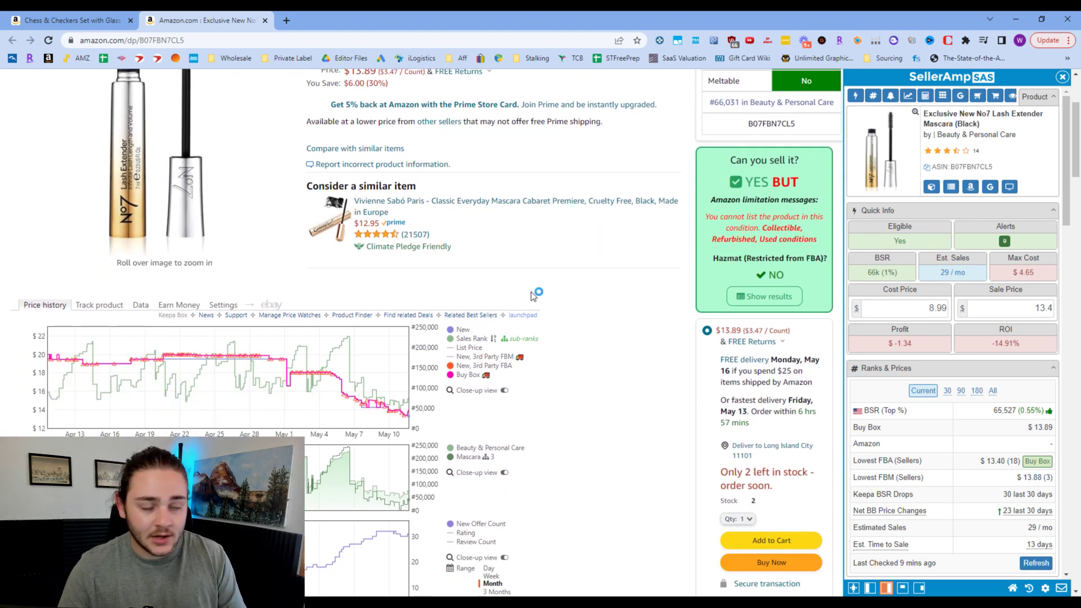
{"action": "scroll", "coordinate": [597, 370], "scroll_direction": "down", "scroll_amount": 1}
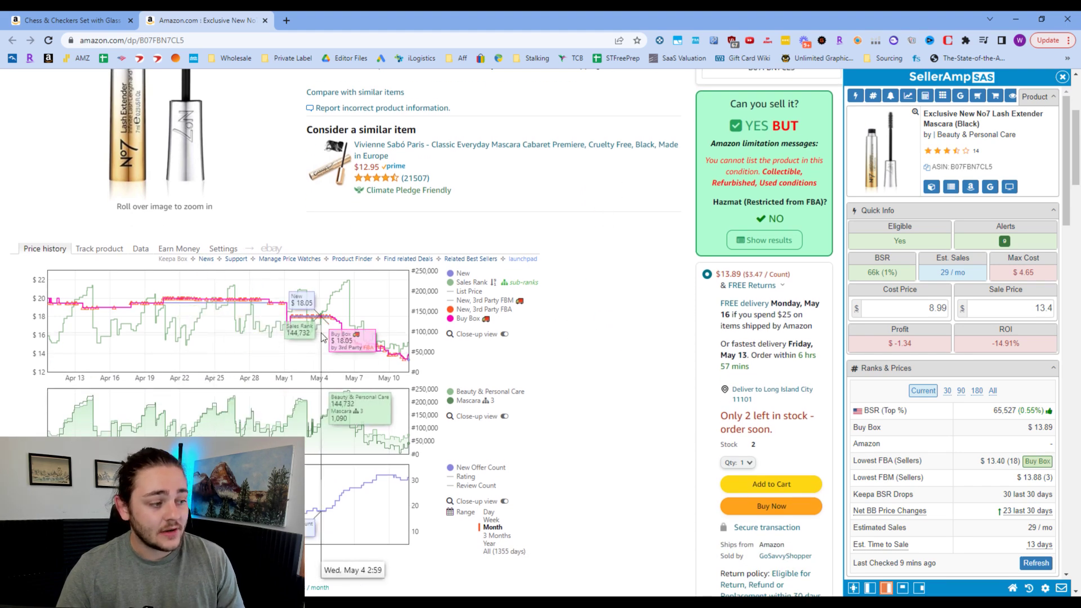
{"action": "scroll", "coordinate": [343, 338], "scroll_direction": "down", "scroll_amount": 1}
{"action": "left_click_drag", "start_coordinate": [340, 289], "coordinate": [13, 283]}
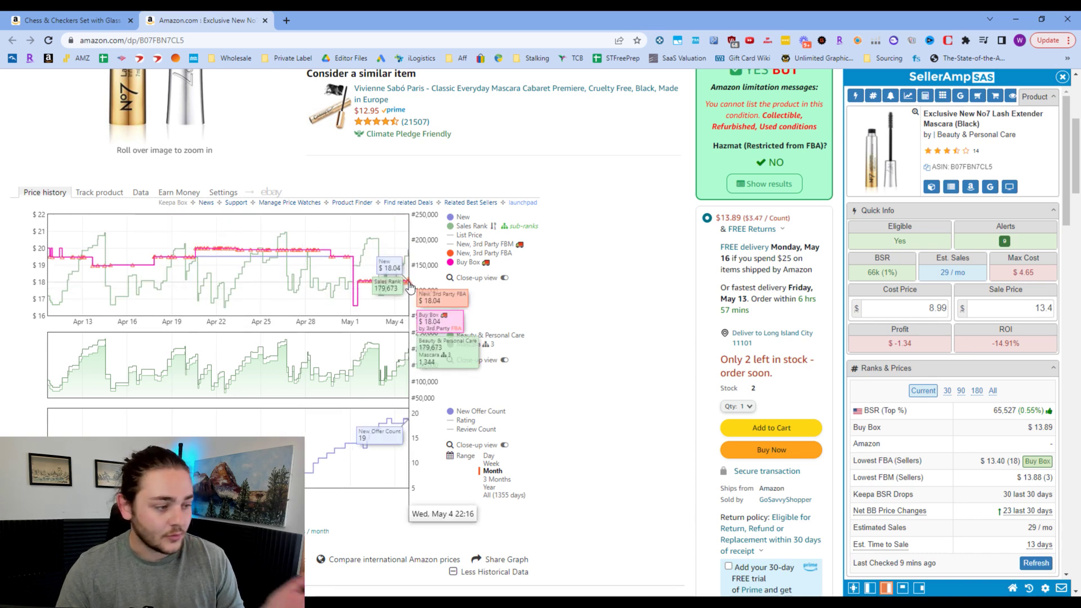
Step: Set the mascara's sale price to $18 and check its profit, ROI and estimated monthly sales
{"action": "left_click", "coordinate": [1011, 305]}
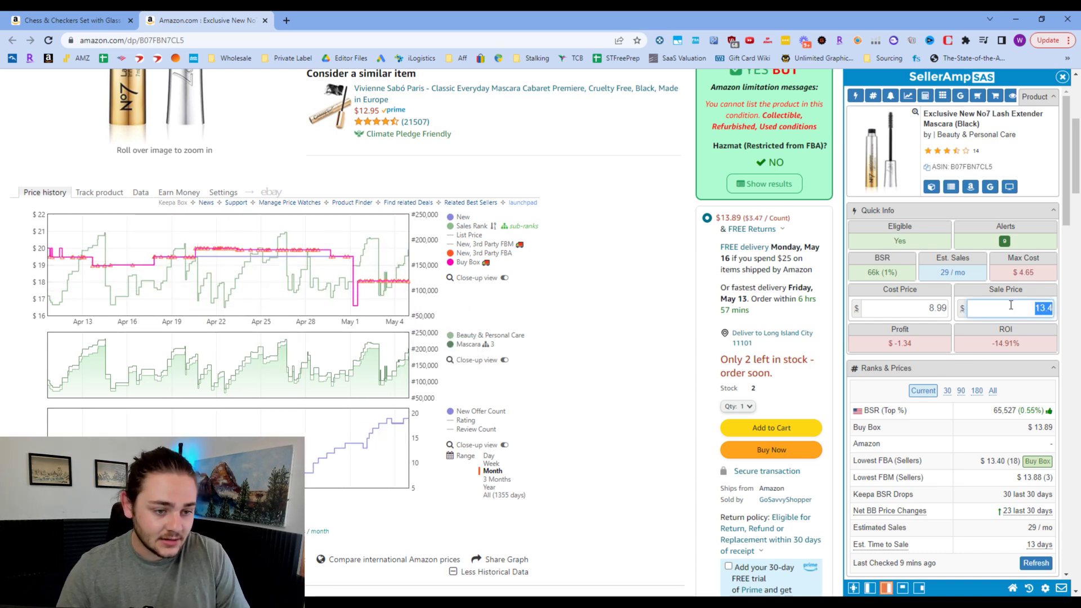
{"action": "type", "text": "18"}
{"action": "left_click", "coordinate": [913, 305]}
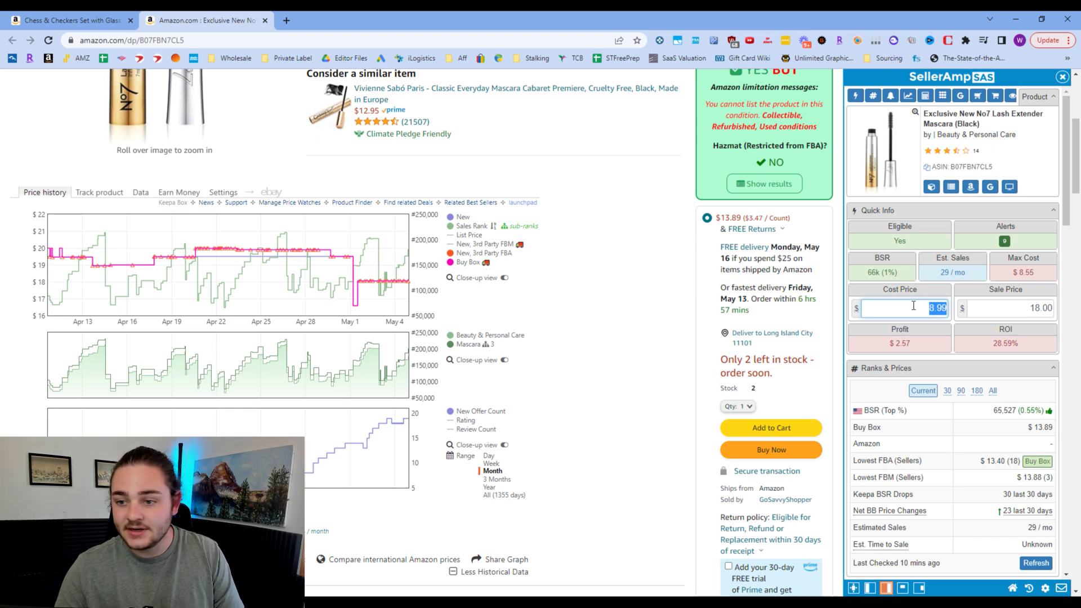
{"action": "left_click", "coordinate": [1008, 306]}
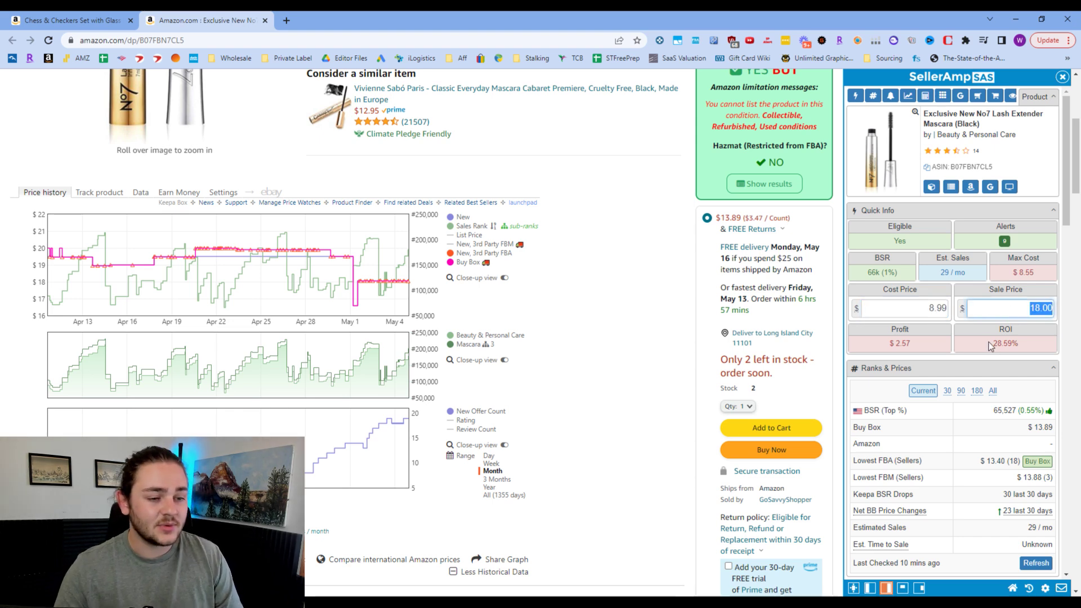
{"action": "left_click", "coordinate": [912, 346]}
{"action": "left_click_drag", "start_coordinate": [993, 344], "coordinate": [1014, 347]}
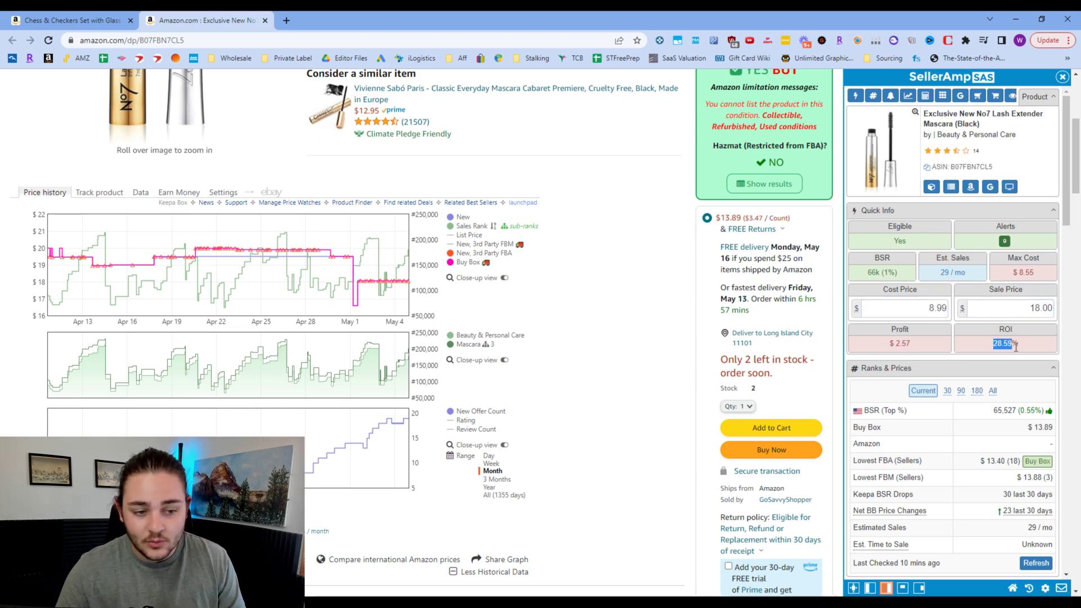
{"action": "left_click_drag", "start_coordinate": [939, 272], "coordinate": [955, 276]}
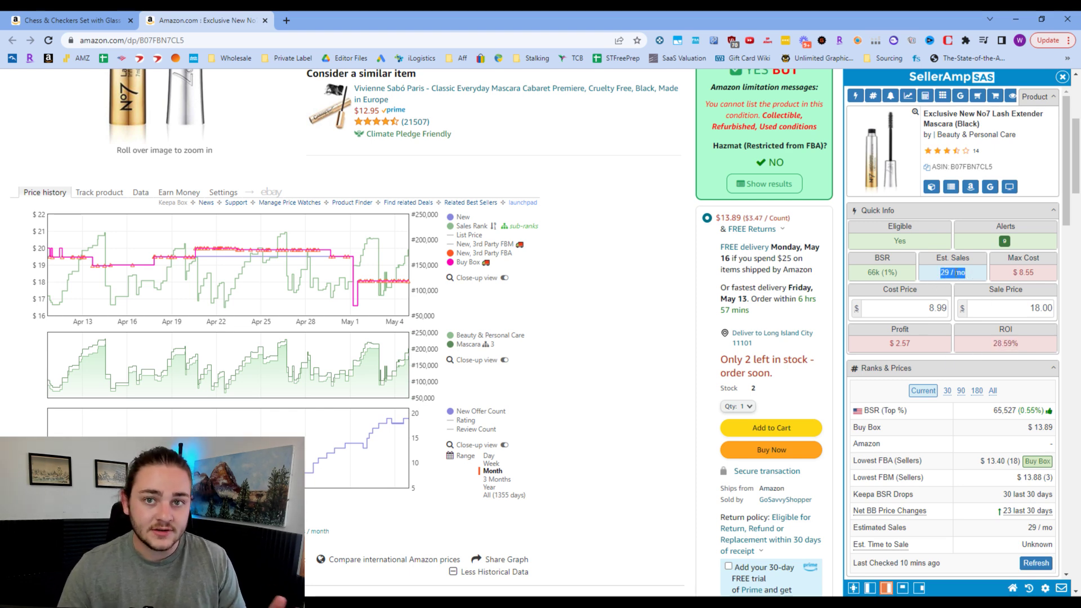
{"action": "left_click_drag", "start_coordinate": [994, 344], "coordinate": [1019, 346]}
{"action": "left_click", "coordinate": [593, 420]}
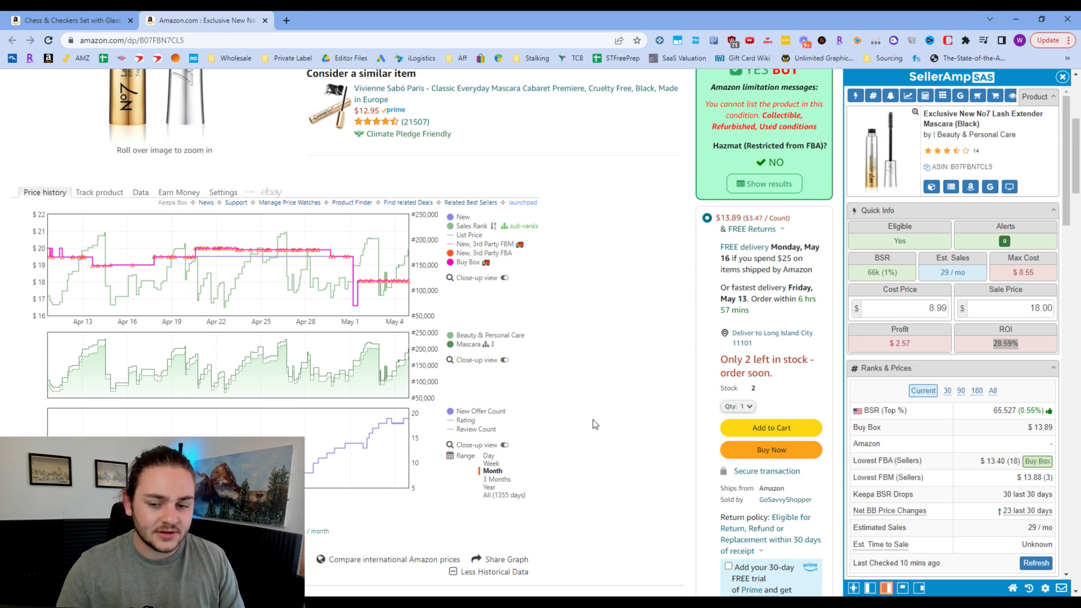
Step: Set the mascara's Keepa chart range to 3 months to compare the offer count and price trend
{"action": "scroll", "coordinate": [593, 420], "scroll_direction": "down", "scroll_amount": 2}
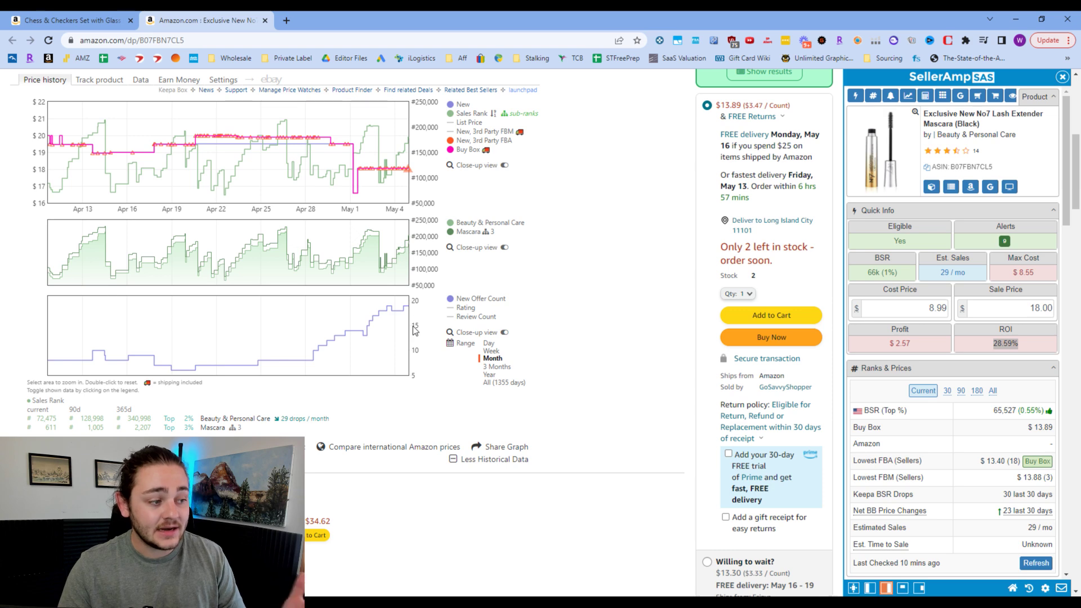
{"action": "left_click", "coordinate": [493, 367]}
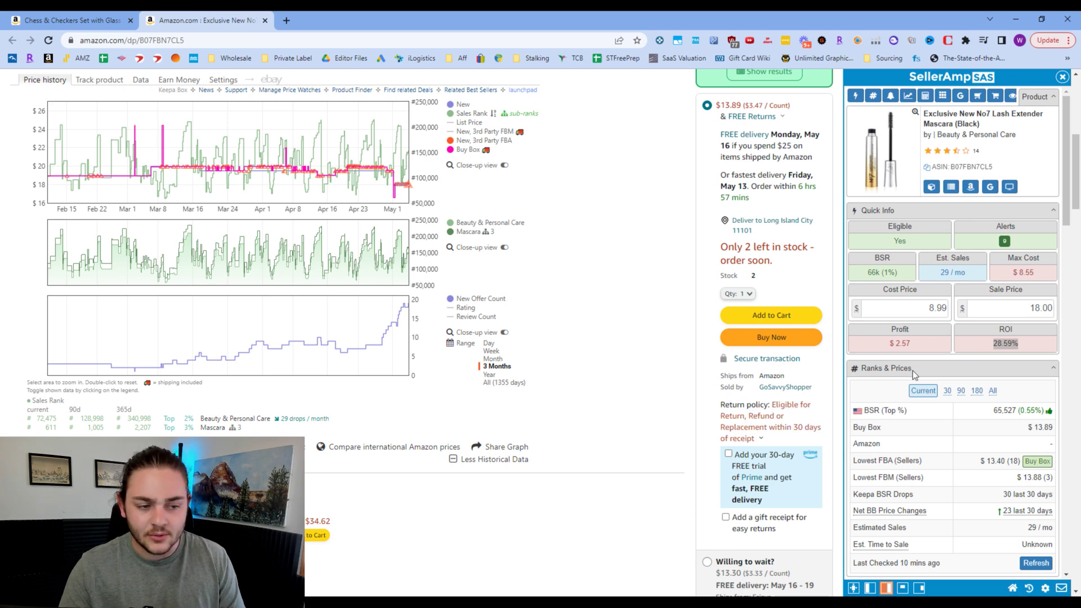
{"action": "left_click", "coordinate": [921, 346]}
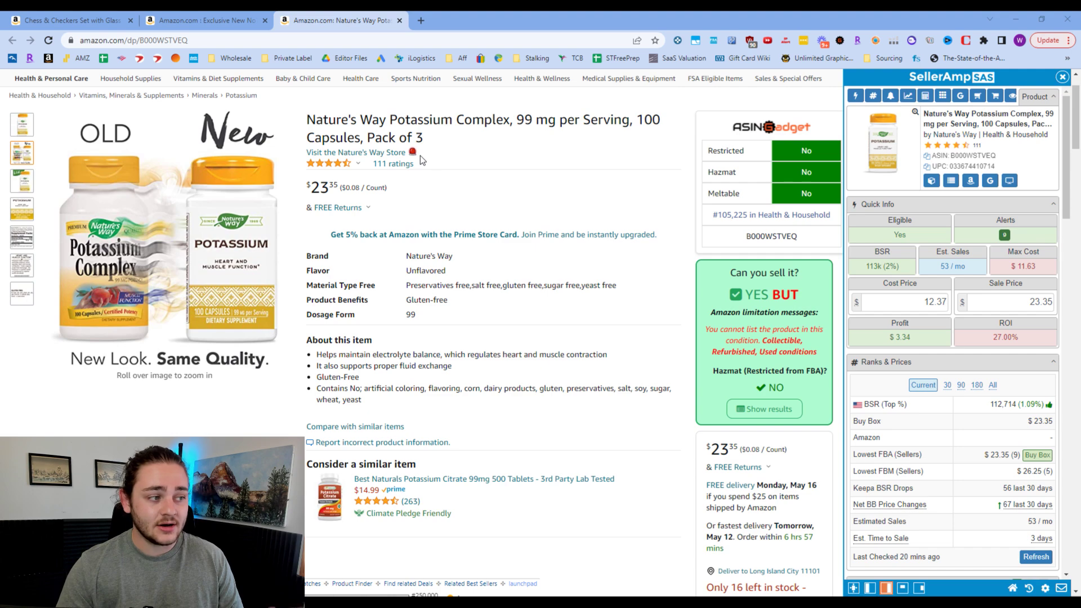
Step: Reload the Nature's Way Potassium product page, dismiss the IP alert and look over the listing
{"action": "left_click", "coordinate": [48, 41]}
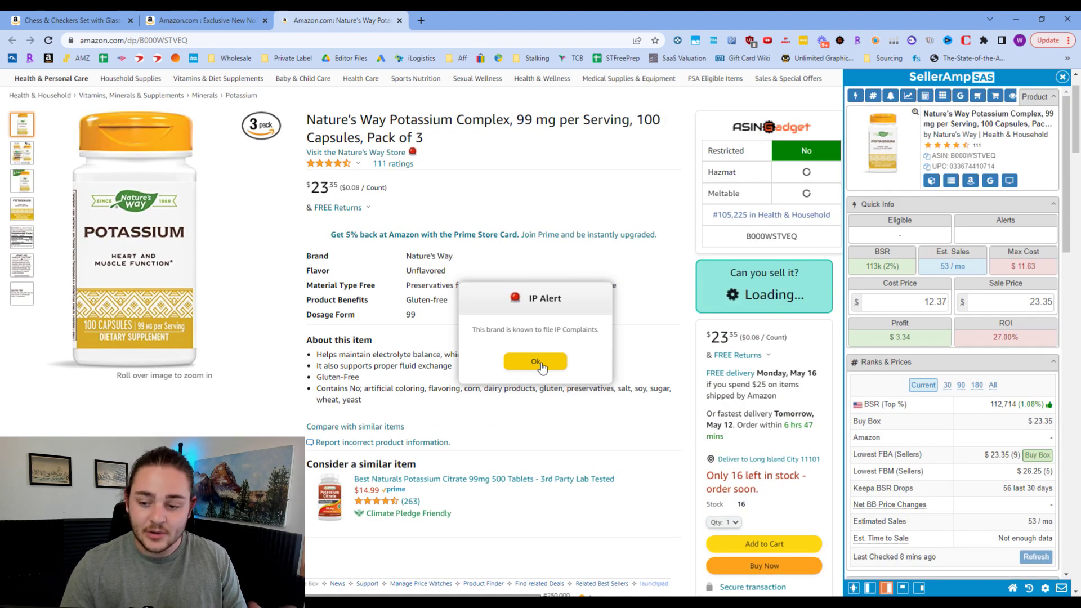
{"action": "left_click", "coordinate": [536, 362]}
{"action": "scroll", "coordinate": [583, 332], "scroll_direction": "down", "scroll_amount": 3}
{"action": "scroll", "coordinate": [563, 341], "scroll_direction": "up", "scroll_amount": 2}
{"action": "scroll", "coordinate": [563, 343], "scroll_direction": "up", "scroll_amount": 2}
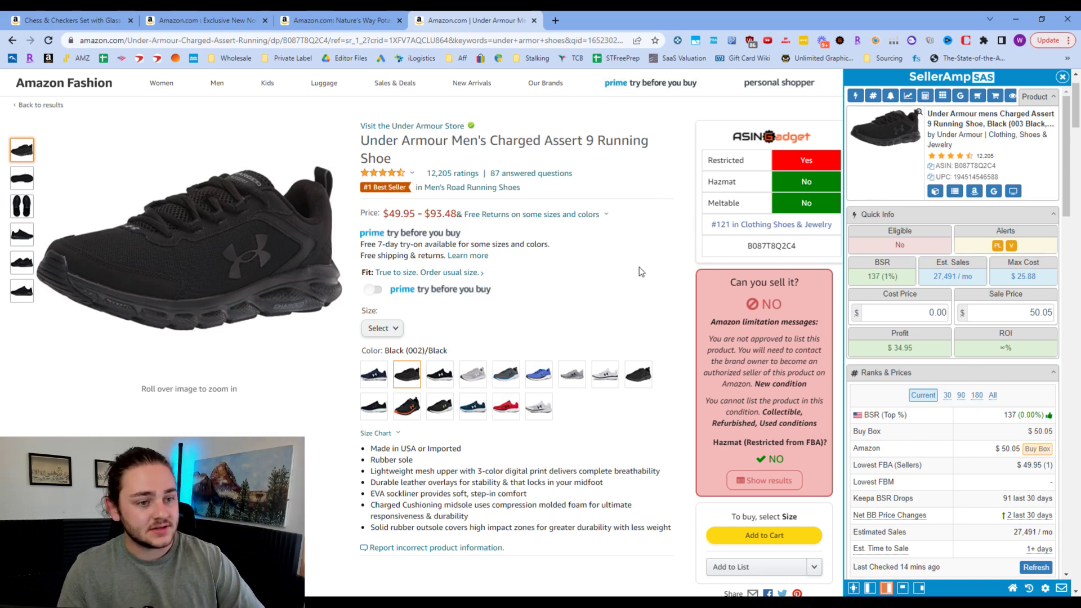
Step: Review the sizes offered for the Under Armour running shoe and its estimated monthly sales
{"action": "left_click", "coordinate": [383, 328]}
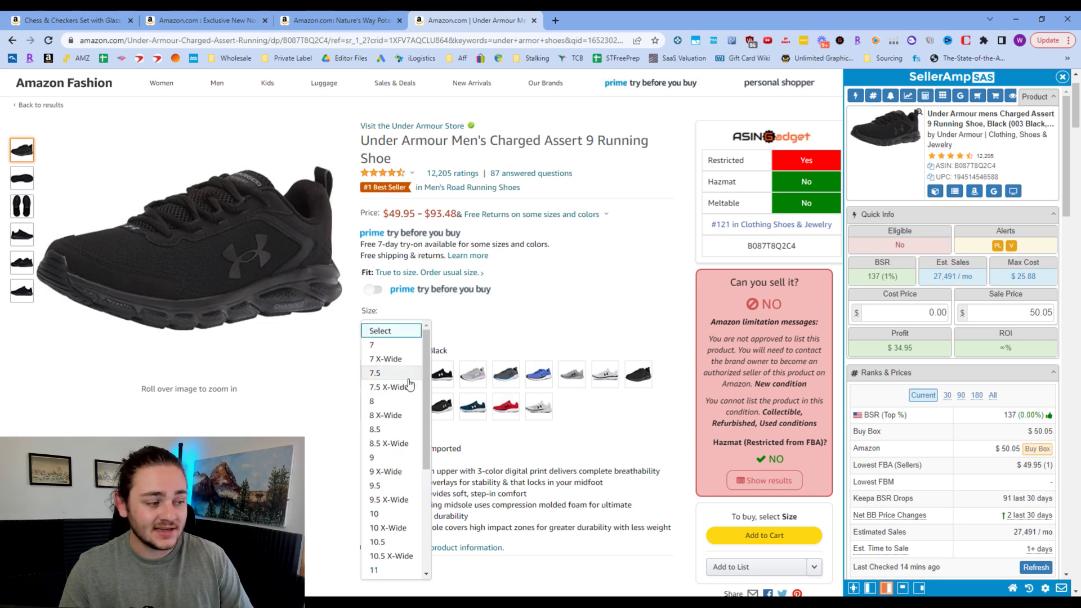
{"action": "scroll", "coordinate": [398, 557], "scroll_direction": "down", "scroll_amount": 1}
{"action": "left_click", "coordinate": [598, 448]}
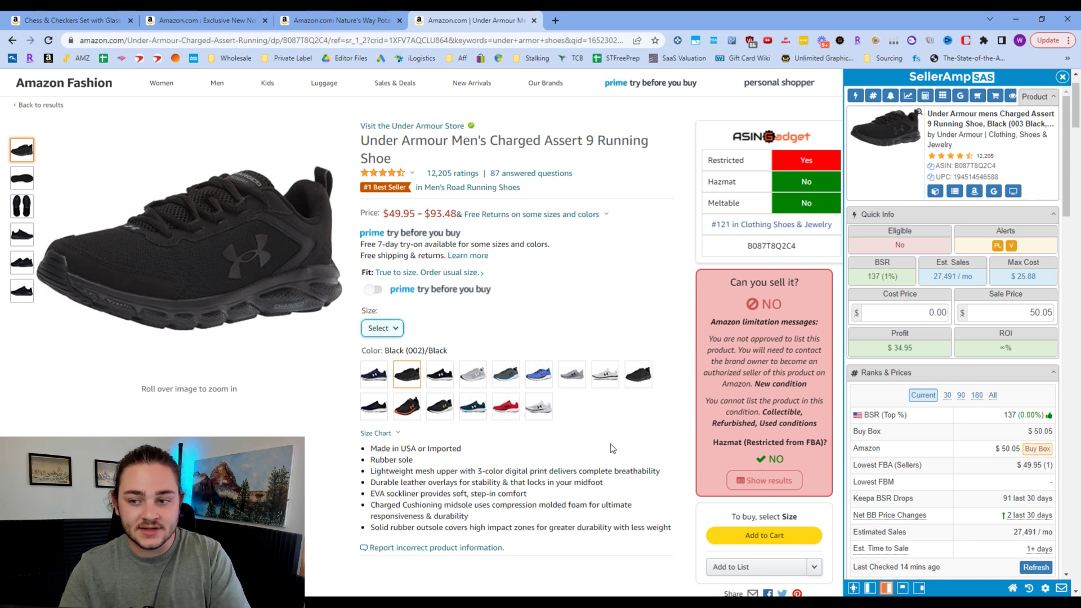
{"action": "left_click_drag", "start_coordinate": [932, 276], "coordinate": [977, 279]}
{"action": "left_click", "coordinate": [966, 289]}
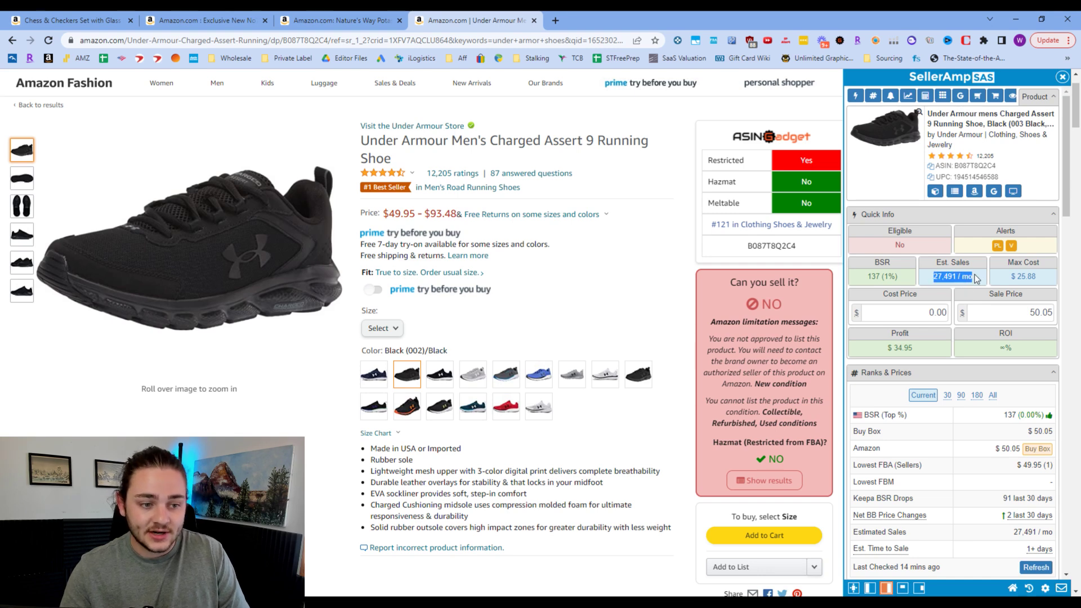
{"action": "left_click", "coordinate": [983, 273]}
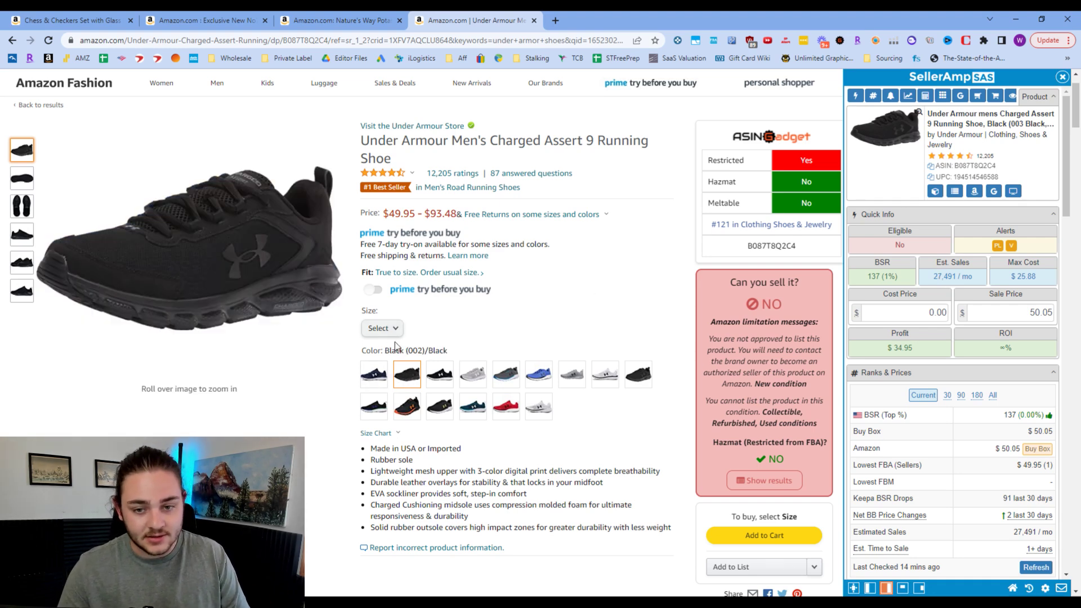
Step: Select shoe size 9.5 and review the listing's charts, profit calculator and color and size variations in SellerAmp
{"action": "left_click", "coordinate": [382, 329]}
{"action": "left_click", "coordinate": [390, 485]}
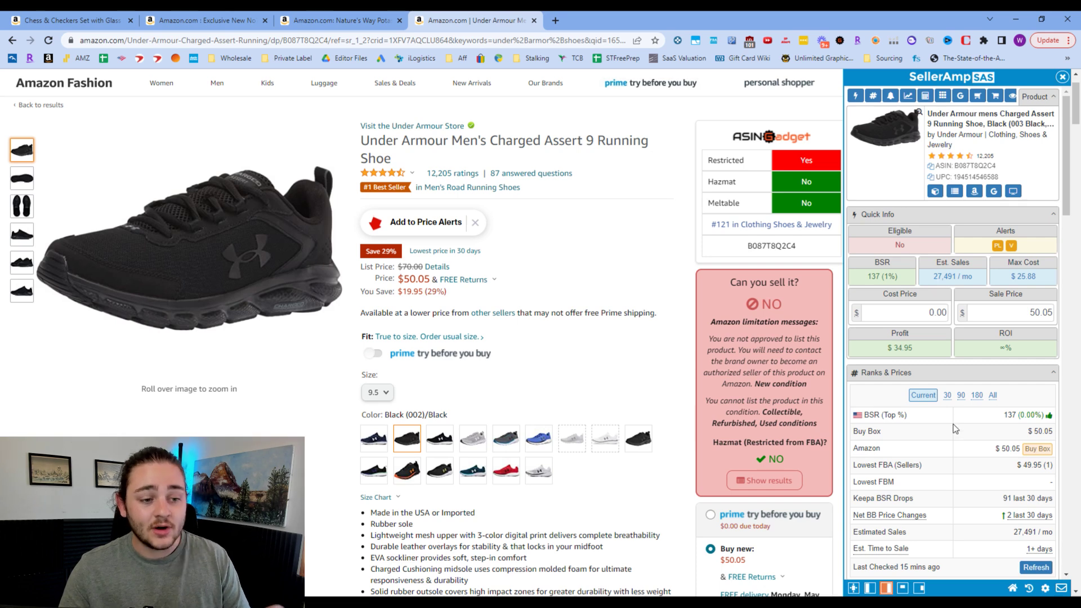
{"action": "scroll", "coordinate": [938, 389], "scroll_direction": "down", "scroll_amount": 8}
{"action": "scroll", "coordinate": [938, 389], "scroll_direction": "down", "scroll_amount": 8}
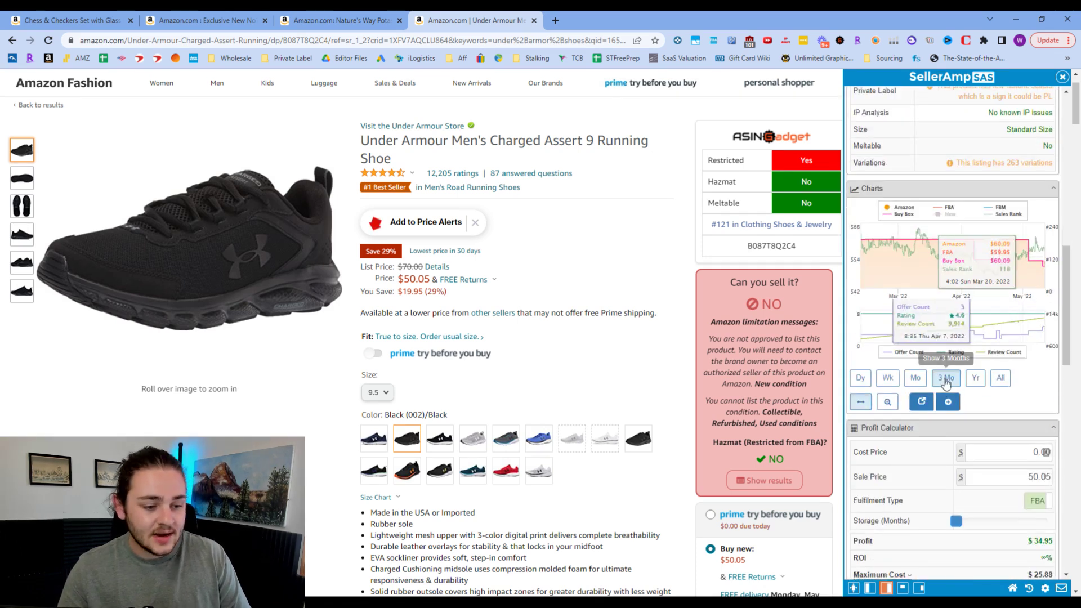
{"action": "scroll", "coordinate": [991, 394], "scroll_direction": "down", "scroll_amount": 2}
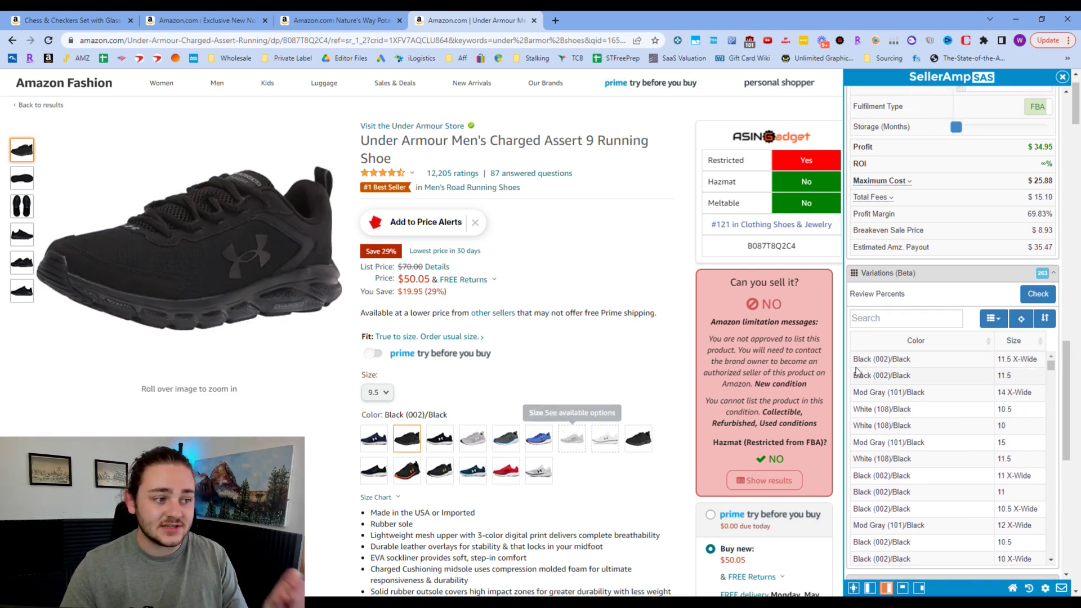
{"action": "scroll", "coordinate": [1051, 237], "scroll_direction": "up", "scroll_amount": 10}
{"action": "scroll", "coordinate": [522, 367], "scroll_direction": "up", "scroll_amount": 1}
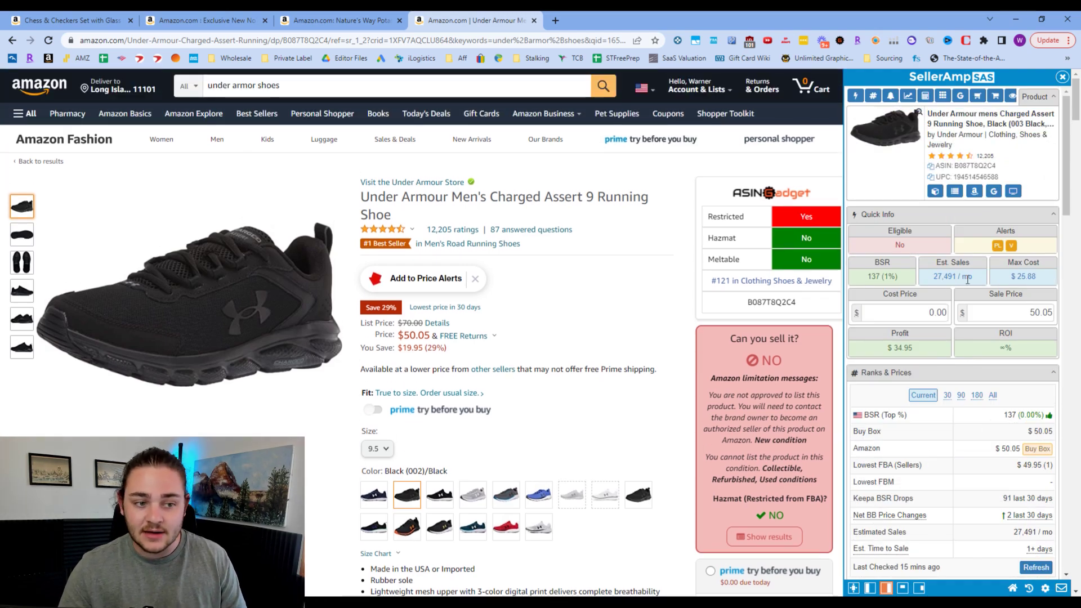
{"action": "scroll", "coordinate": [618, 366], "scroll_direction": "down", "scroll_amount": 3}
{"action": "mouse_move", "coordinate": [259, 225]}
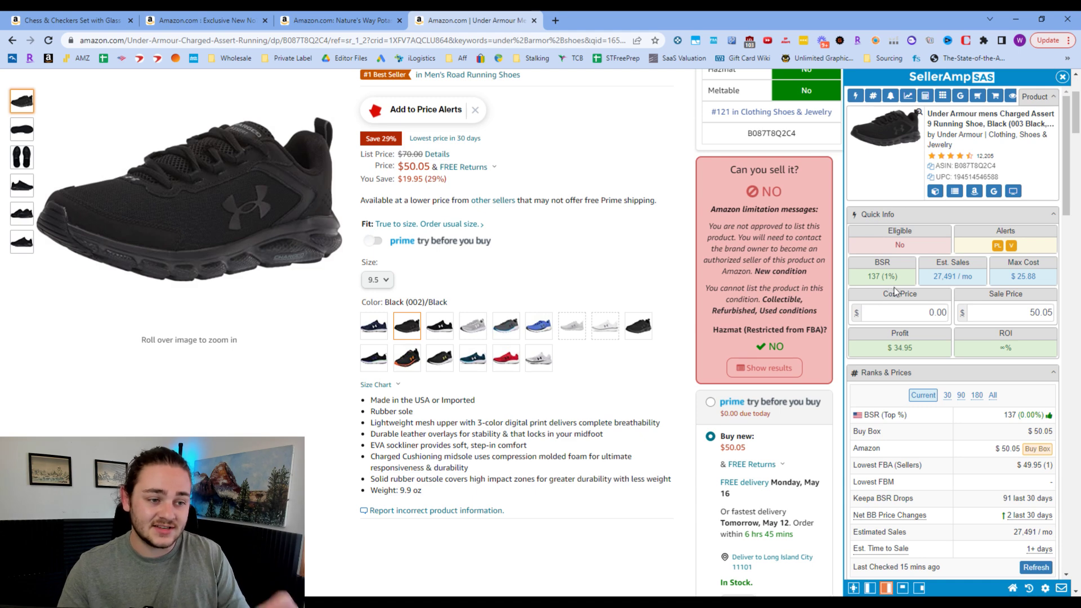
Step: Compare the running shoe's estimated monthly sales with the review percentages of its color and size variations
{"action": "scroll", "coordinate": [951, 338], "scroll_direction": "down", "scroll_amount": 15}
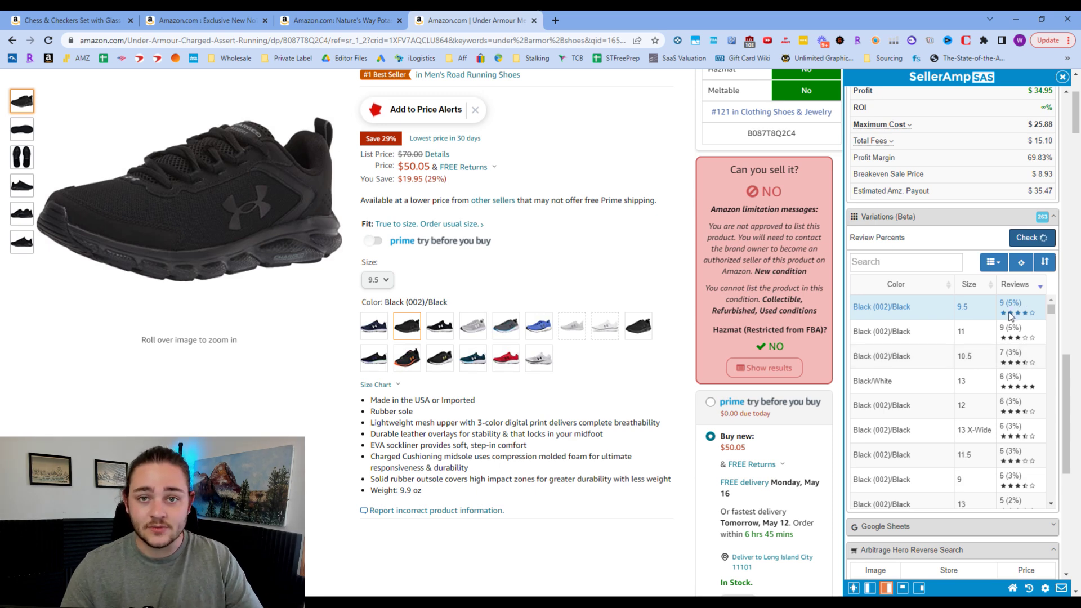
{"action": "scroll", "coordinate": [1011, 316], "scroll_direction": "up", "scroll_amount": 10}
{"action": "left_click_drag", "start_coordinate": [933, 276], "coordinate": [969, 288]}
{"action": "left_click", "coordinate": [967, 275]}
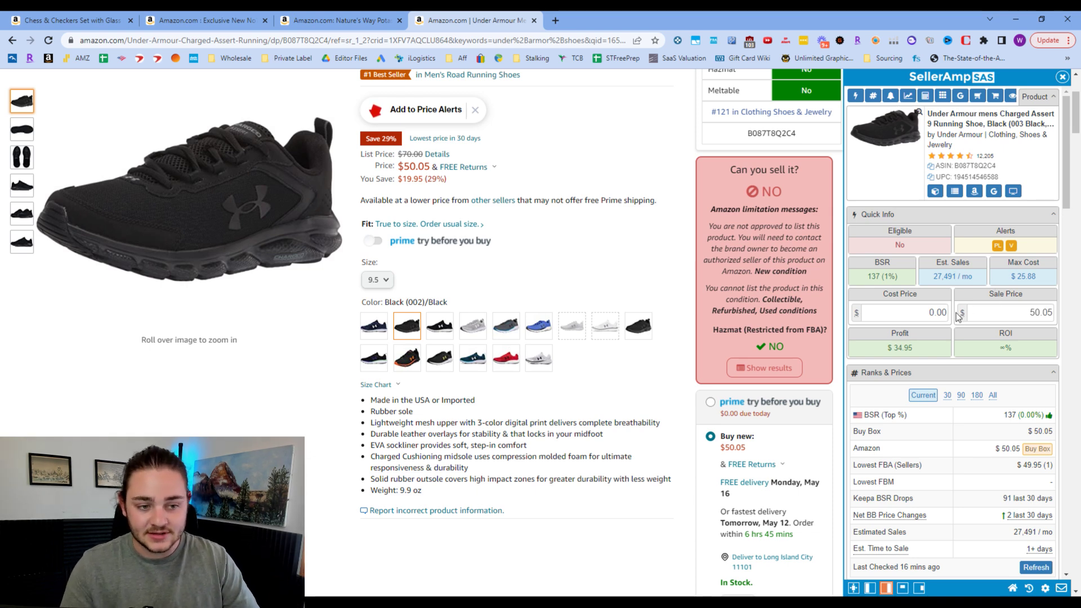
{"action": "scroll", "coordinate": [960, 359], "scroll_direction": "down", "scroll_amount": 10}
{"action": "scroll", "coordinate": [967, 364], "scroll_direction": "down", "scroll_amount": 1}
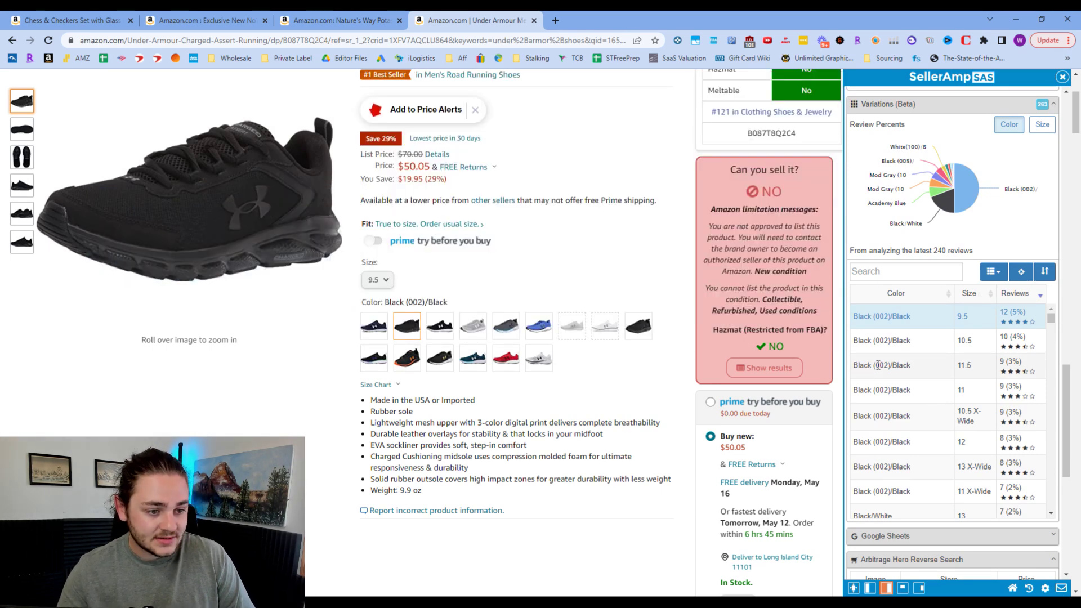
{"action": "left_click", "coordinate": [870, 318]}
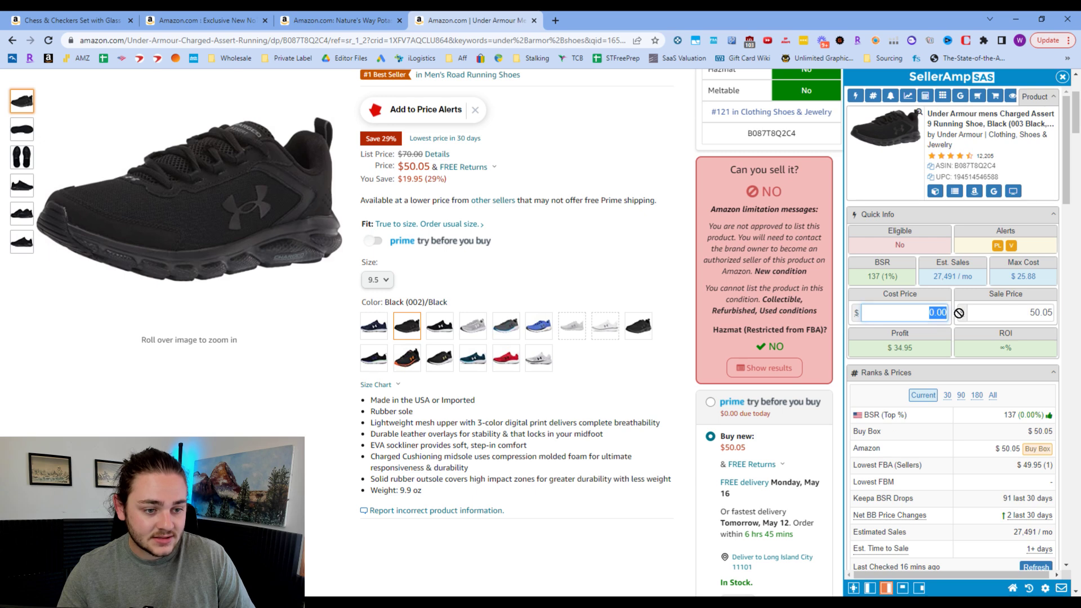
Step: Check the review share of the Black (002)/Black size 9.5 variation against the whole listing's estimated sales
{"action": "scroll", "coordinate": [977, 404], "scroll_direction": "down", "scroll_amount": 5}
{"action": "scroll", "coordinate": [977, 404], "scroll_direction": "down", "scroll_amount": 10}
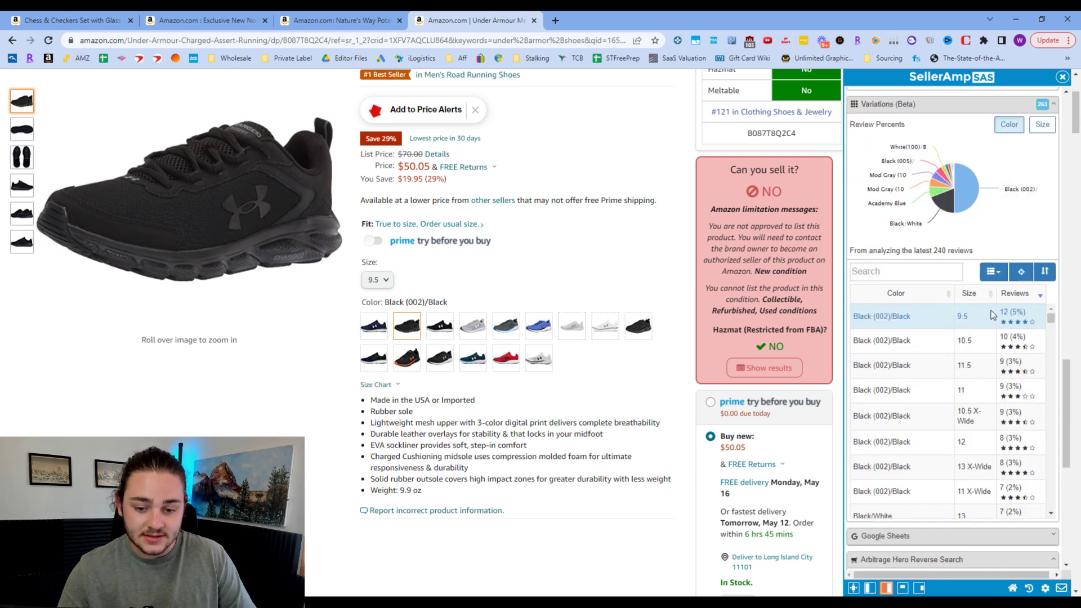
{"action": "scroll", "coordinate": [979, 332], "scroll_direction": "up", "scroll_amount": 15}
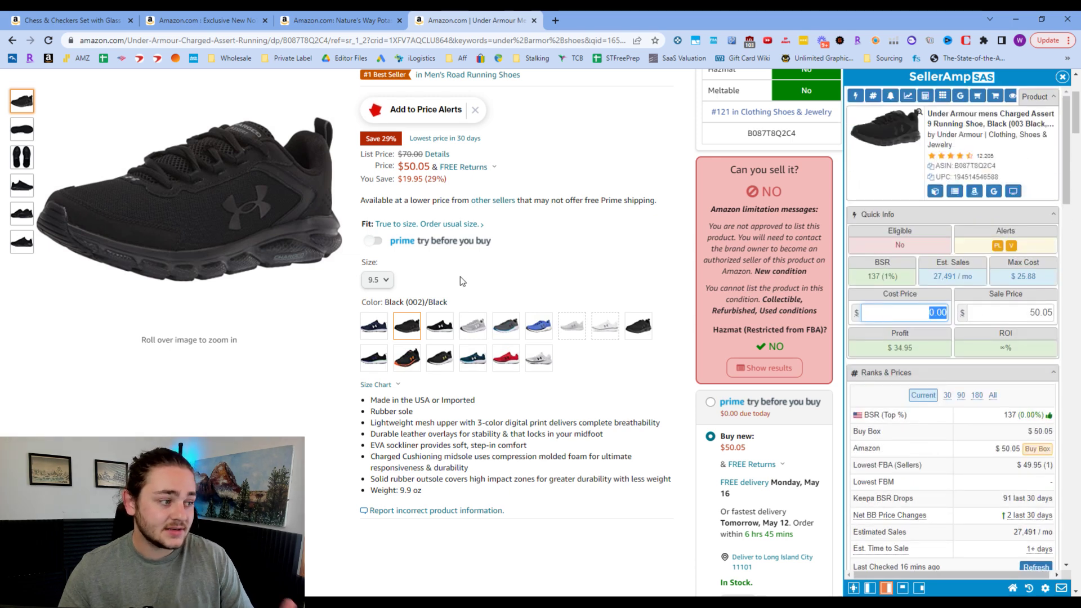
{"action": "left_click_drag", "start_coordinate": [933, 276], "coordinate": [976, 278]}
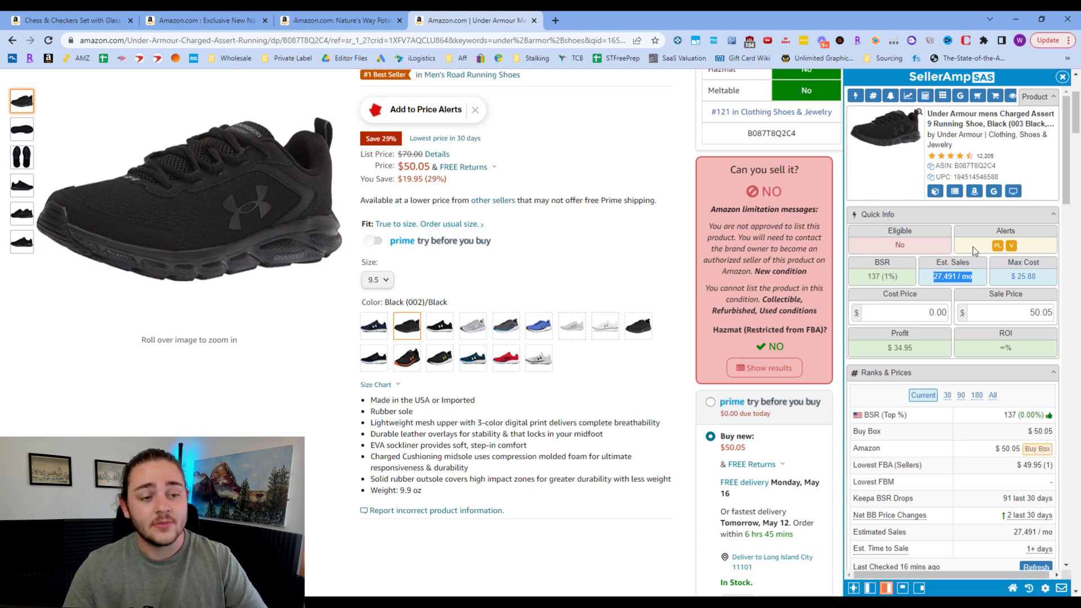
{"action": "left_click", "coordinate": [938, 276]}
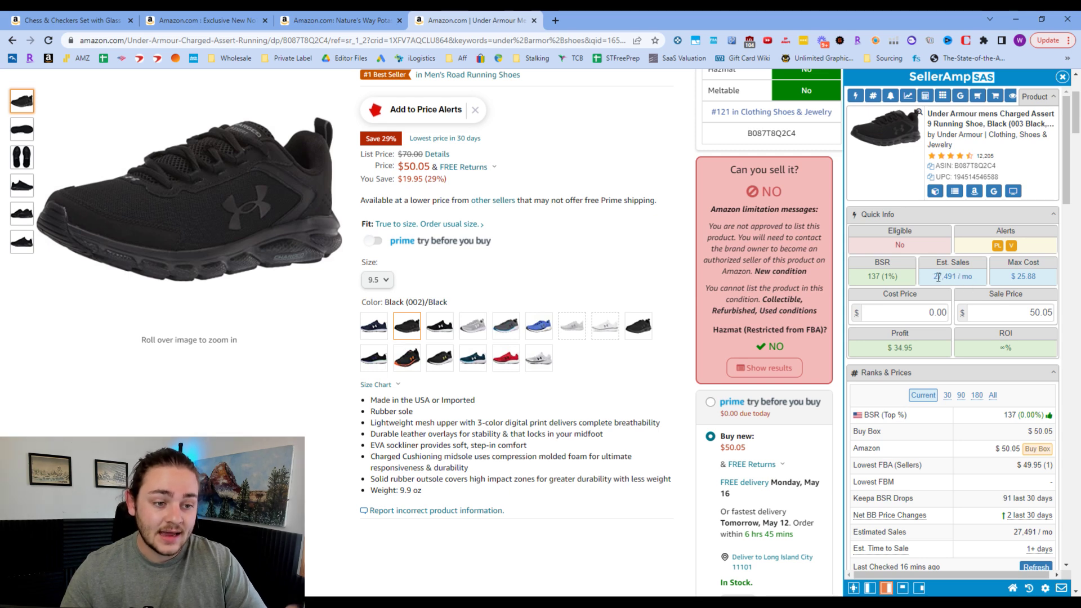
{"action": "left_click_drag", "start_coordinate": [936, 277], "coordinate": [969, 279]}
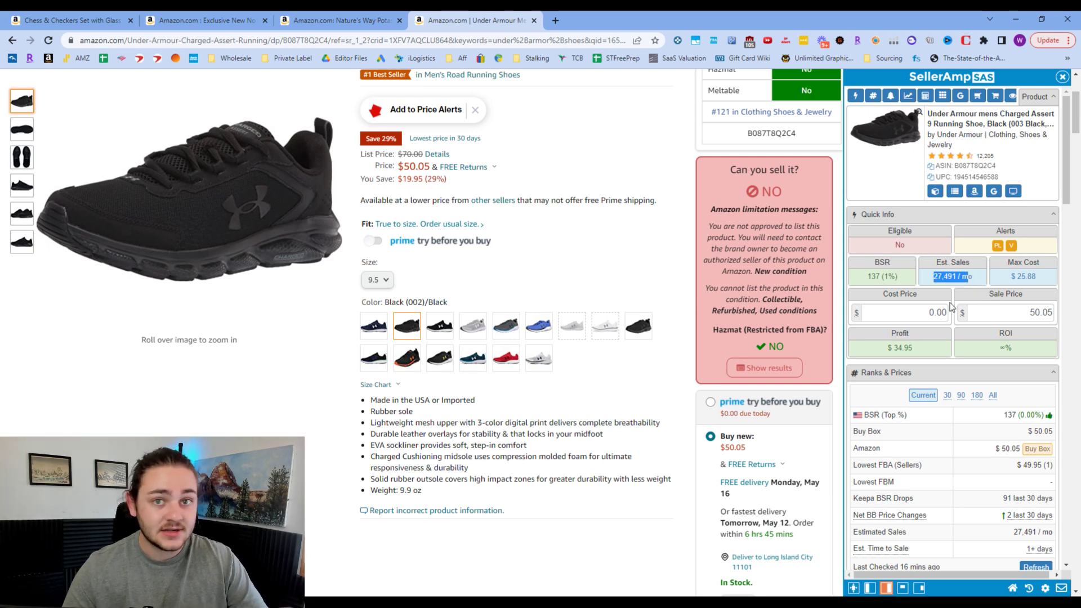
Step: Examine the shoe's variation pie chart, reverse search store and seller offers with their stock and prices
{"action": "scroll", "coordinate": [941, 363], "scroll_direction": "down", "scroll_amount": 10}
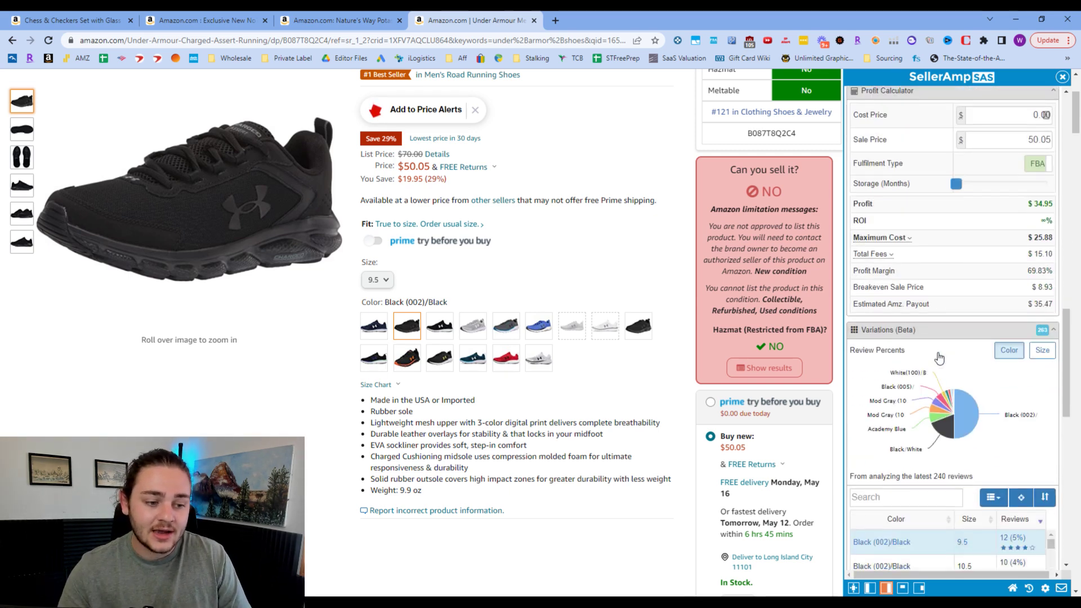
{"action": "scroll", "coordinate": [940, 358], "scroll_direction": "down", "scroll_amount": 8}
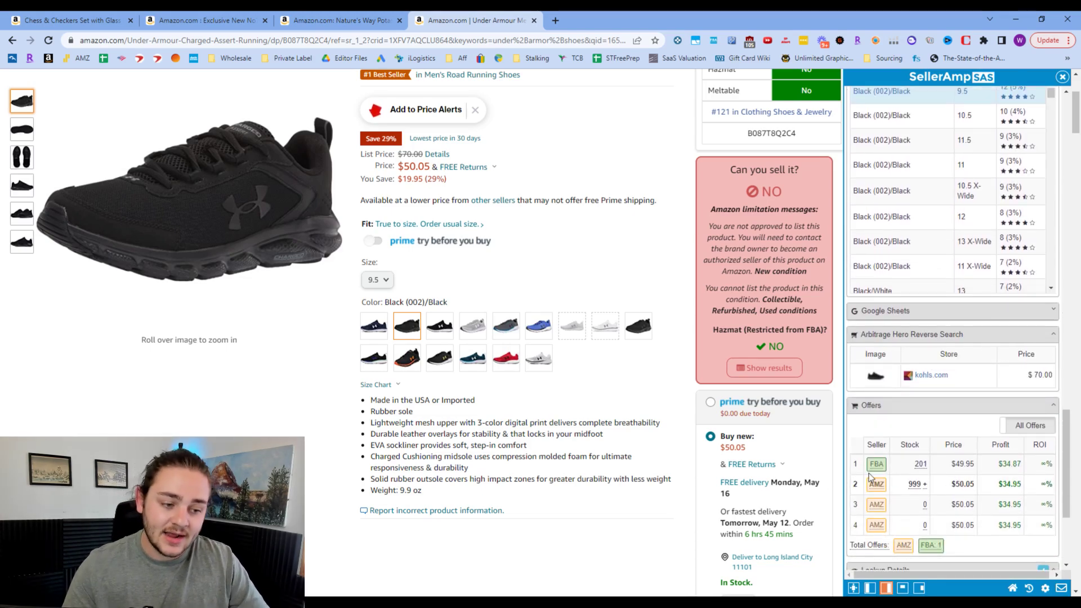
{"action": "mouse_move", "coordinate": [882, 470]}
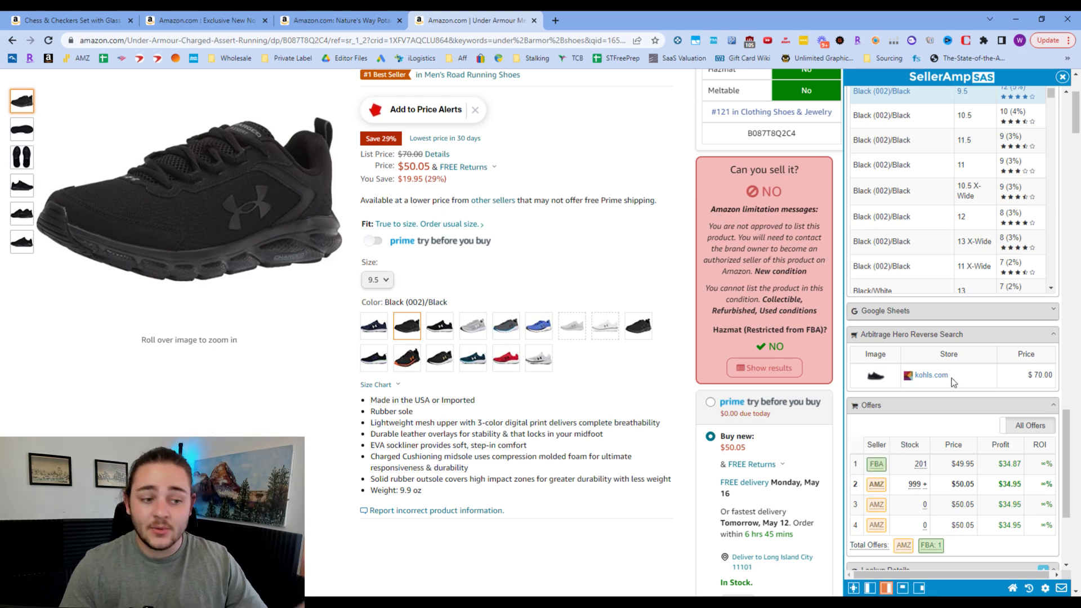
{"action": "scroll", "coordinate": [971, 344], "scroll_direction": "up", "scroll_amount": 5}
{"action": "scroll", "coordinate": [971, 343], "scroll_direction": "down", "scroll_amount": 10}
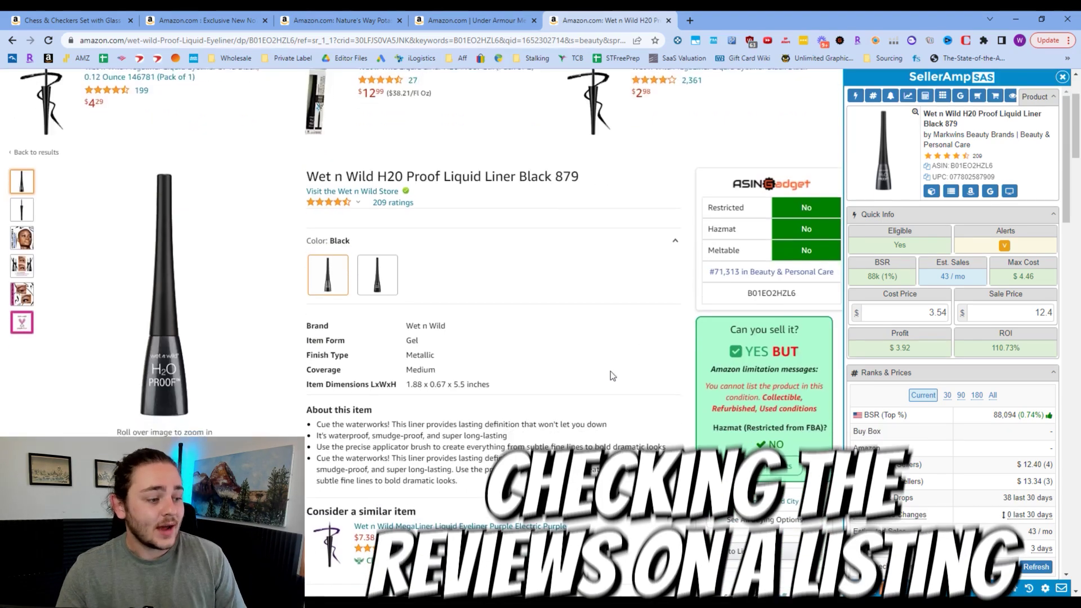
Step: Examine the Wet n Wild H20 Proof Liquid Liner's product details and its price and offer count history
{"action": "scroll", "coordinate": [608, 366], "scroll_direction": "down", "scroll_amount": 7}
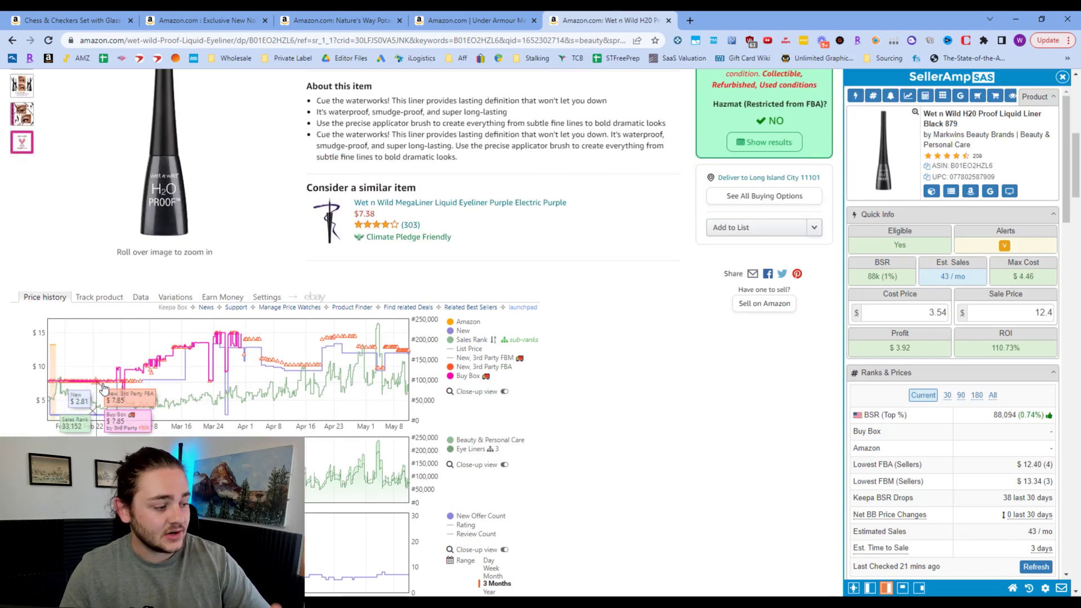
{"action": "scroll", "coordinate": [113, 389], "scroll_direction": "down", "scroll_amount": 1}
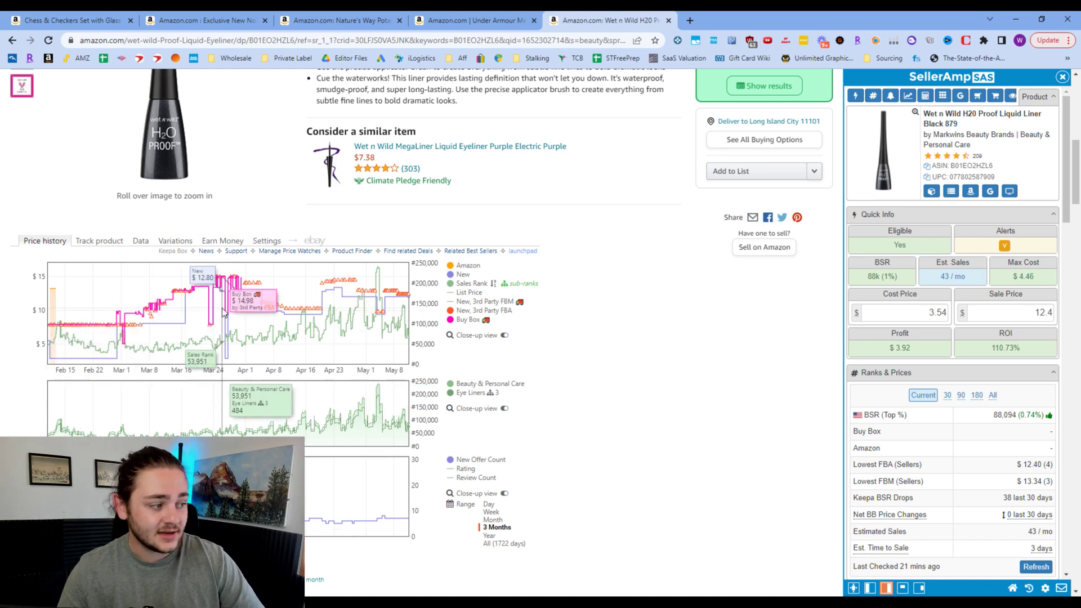
{"action": "scroll", "coordinate": [340, 390], "scroll_direction": "up", "scroll_amount": 4}
{"action": "scroll", "coordinate": [340, 391], "scroll_direction": "up", "scroll_amount": 2}
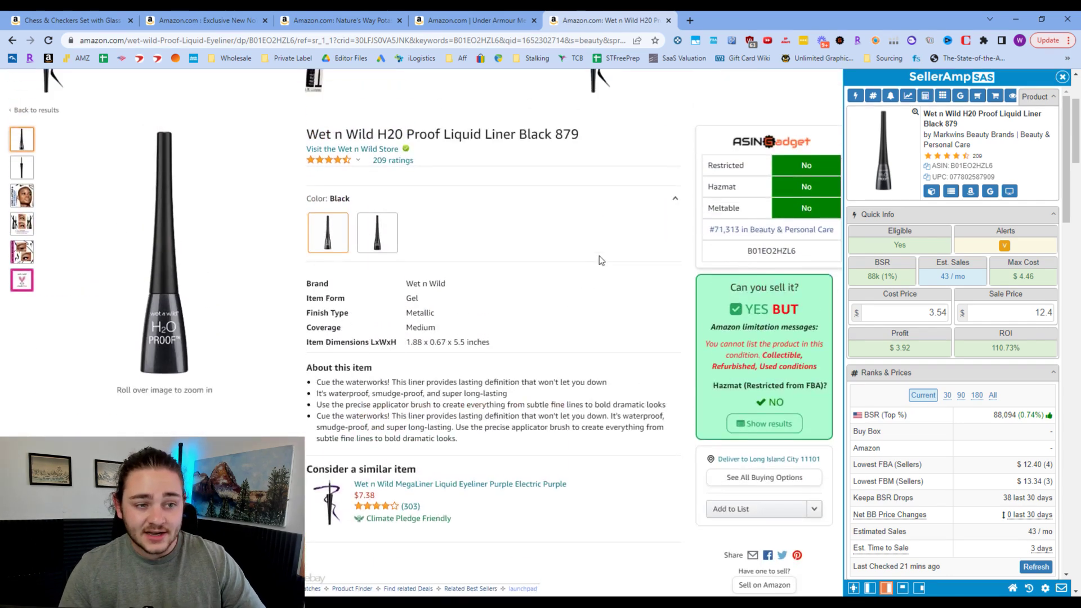
{"action": "scroll", "coordinate": [543, 341], "scroll_direction": "up", "scroll_amount": 1}
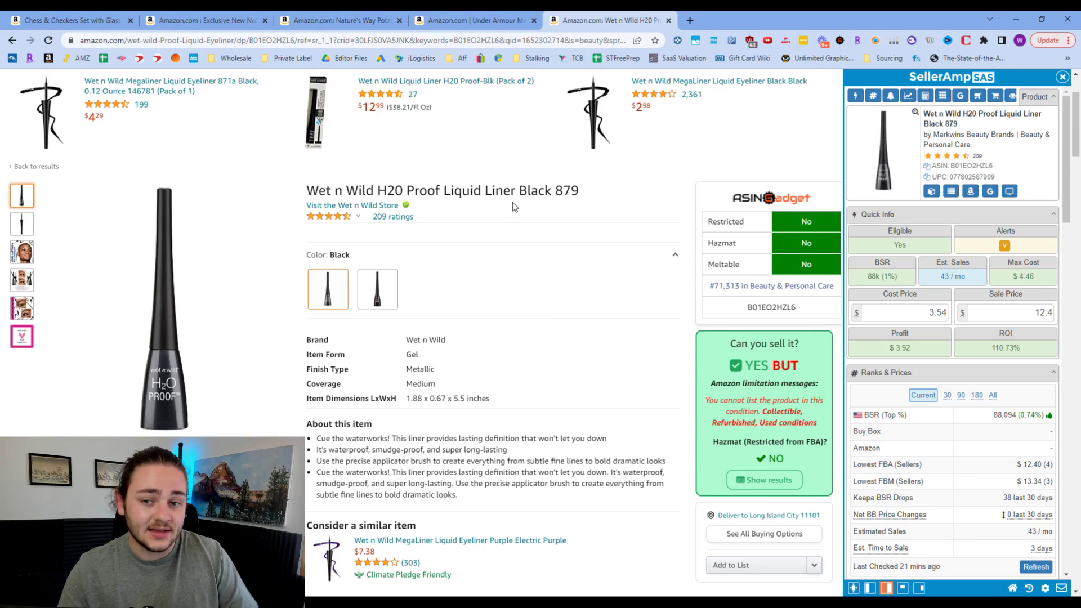
{"action": "scroll", "coordinate": [524, 293], "scroll_direction": "down", "scroll_amount": 13}
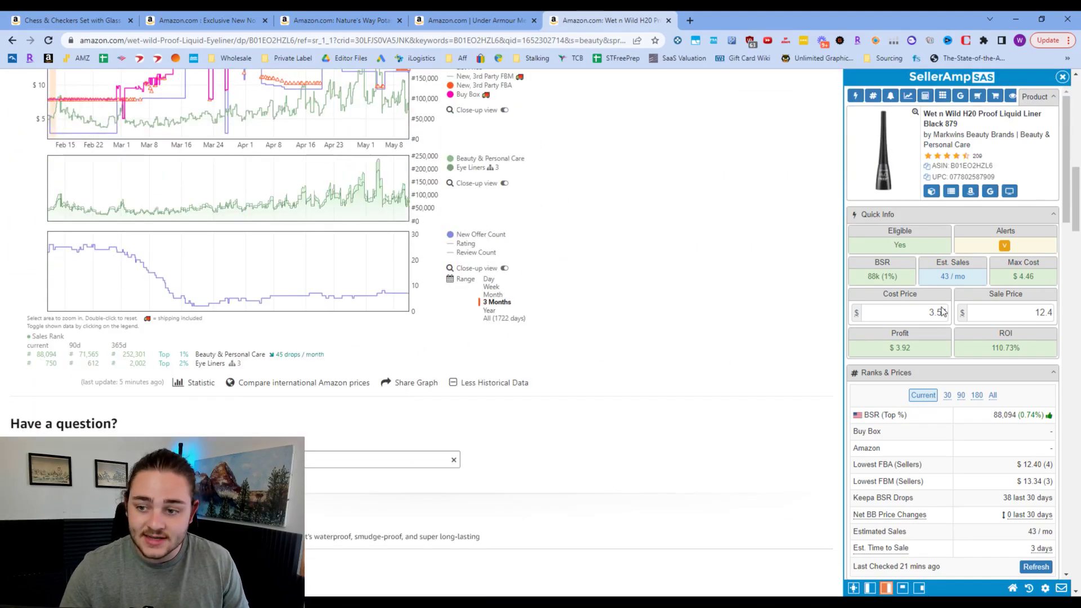
Step: Check the eyeliner's cost price, sale price, ROI and estimated monthly sales against its price history
{"action": "left_click", "coordinate": [922, 314]}
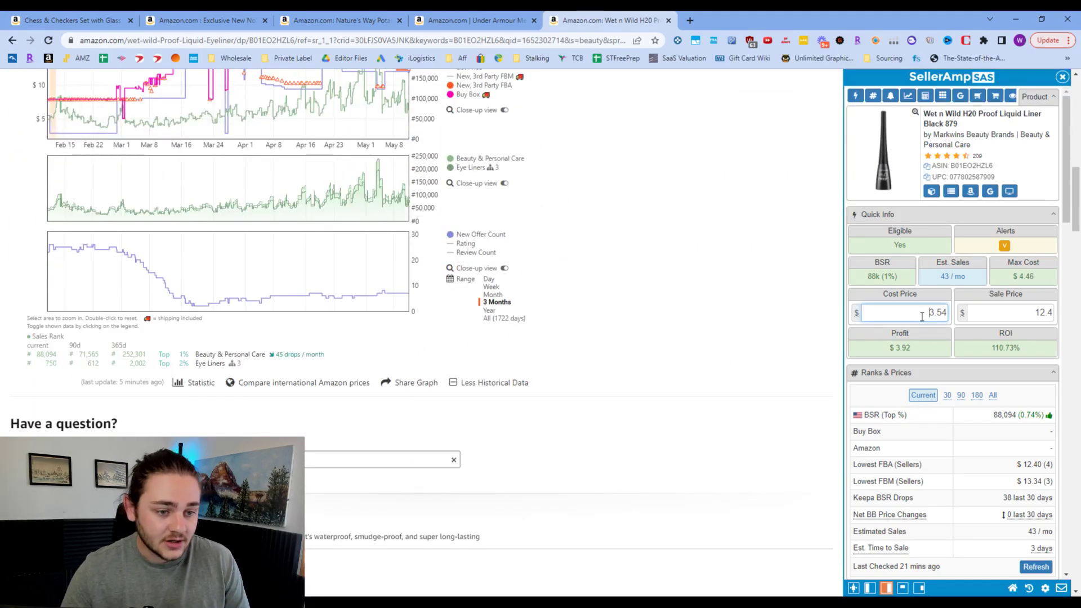
{"action": "scroll", "coordinate": [555, 249], "scroll_direction": "up", "scroll_amount": 2}
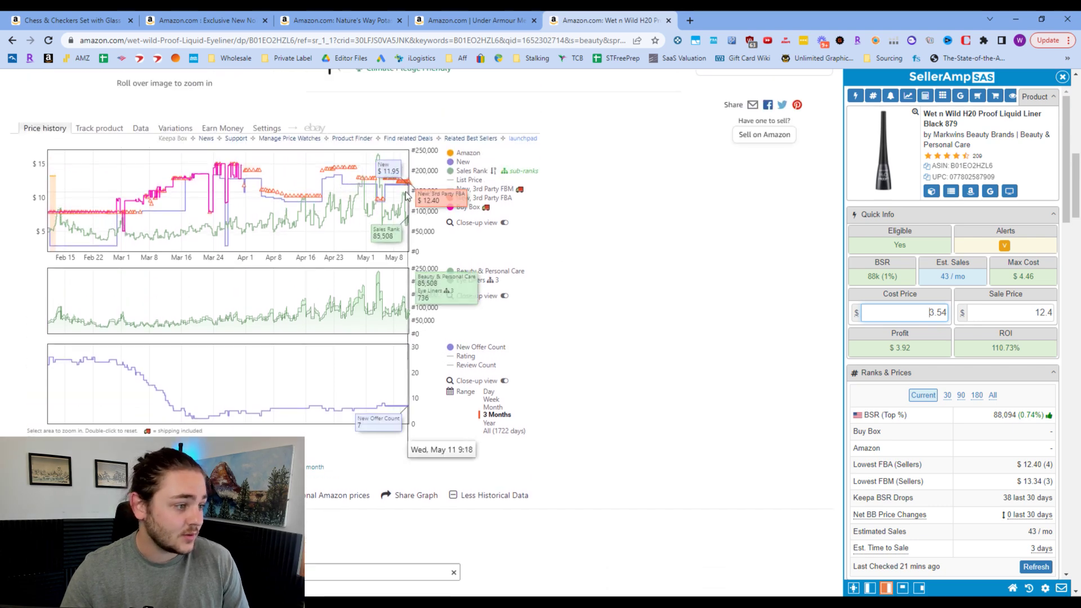
{"action": "left_click", "coordinate": [981, 347]}
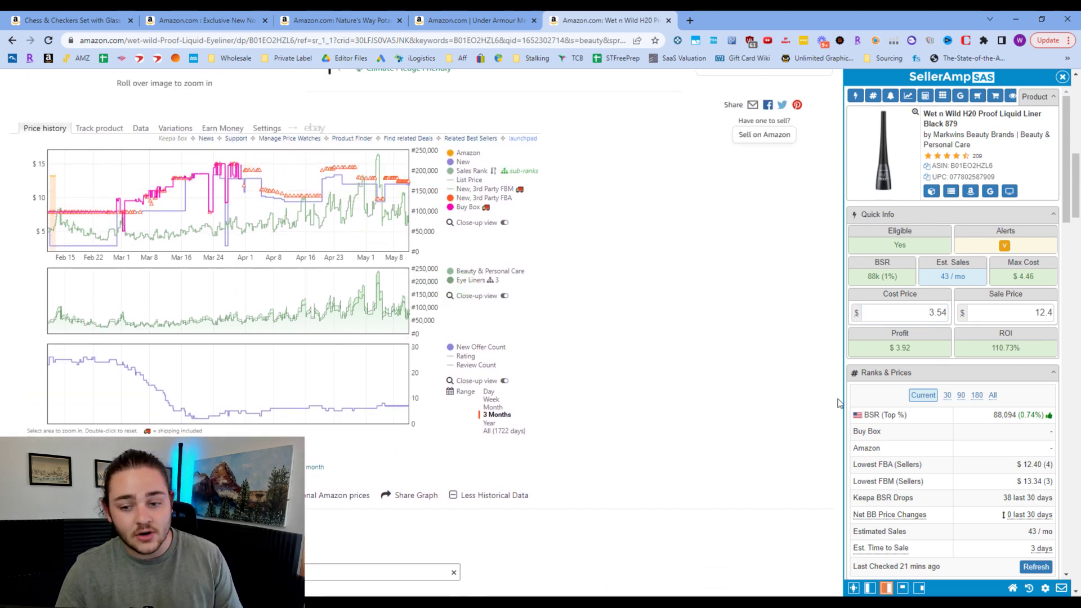
{"action": "left_click_drag", "start_coordinate": [939, 277], "coordinate": [966, 280]}
{"action": "left_click", "coordinate": [579, 322]}
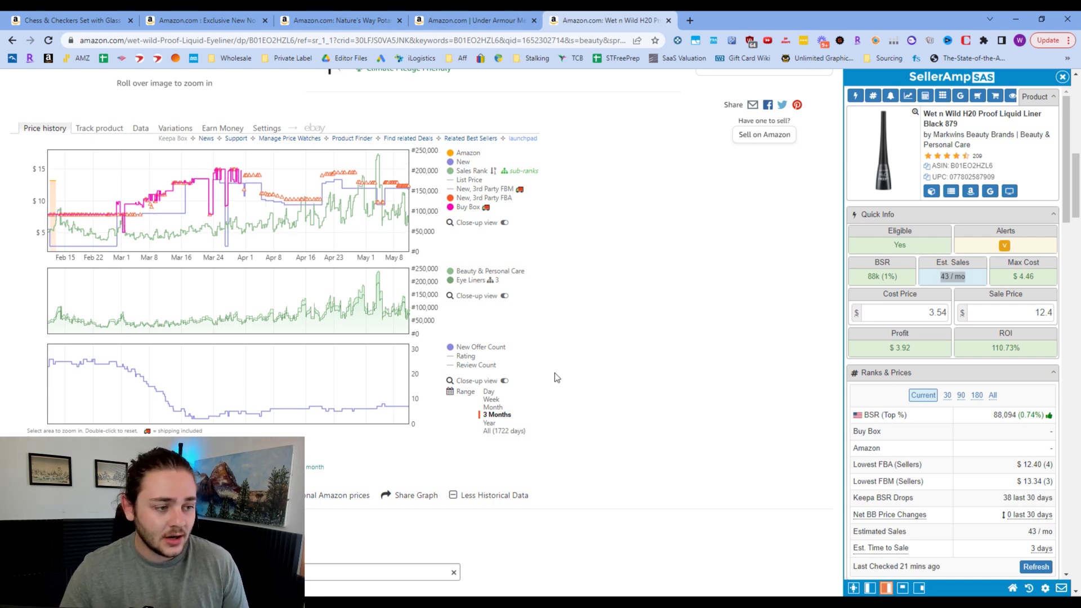
Step: Go to the eyeliner's customer reviews, enlarge the page and read the top reviews for pack quantity mentions
{"action": "scroll", "coordinate": [625, 388], "scroll_direction": "down", "scroll_amount": 5}
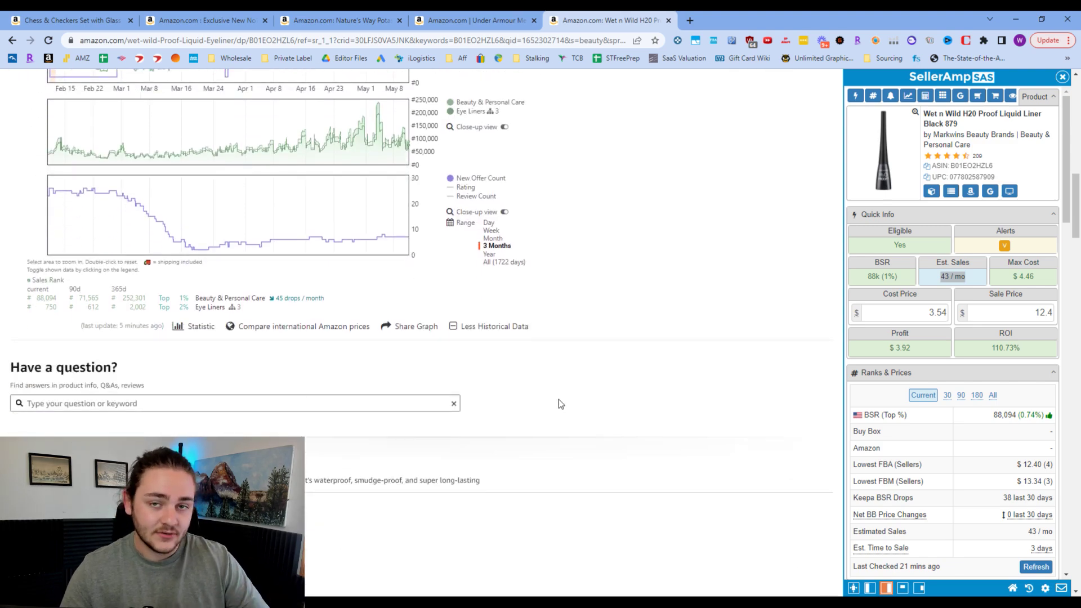
{"action": "scroll", "coordinate": [560, 404], "scroll_direction": "down", "scroll_amount": 20}
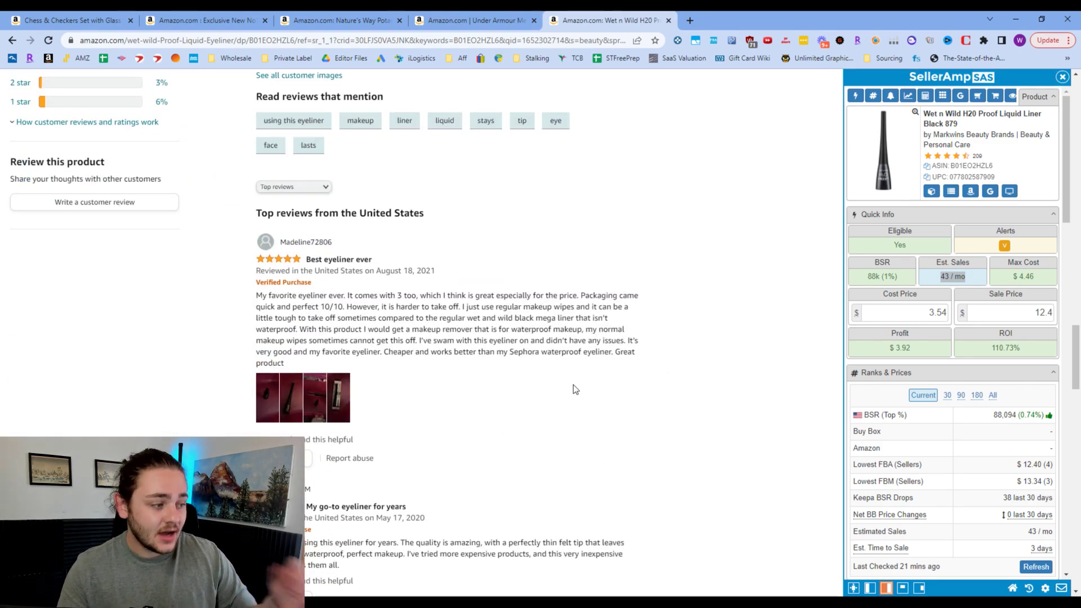
{"action": "key", "text": "ctrl+plus"}
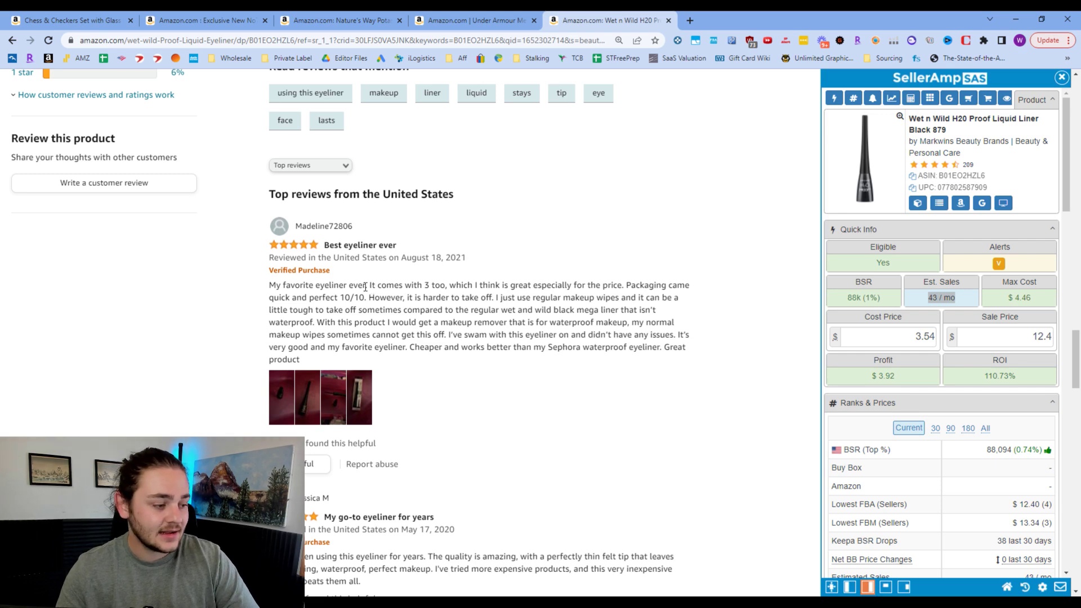
{"action": "left_click_drag", "start_coordinate": [375, 282], "coordinate": [442, 284]}
{"action": "left_click", "coordinate": [430, 348]}
{"action": "scroll", "coordinate": [450, 346], "scroll_direction": "down", "scroll_amount": 8}
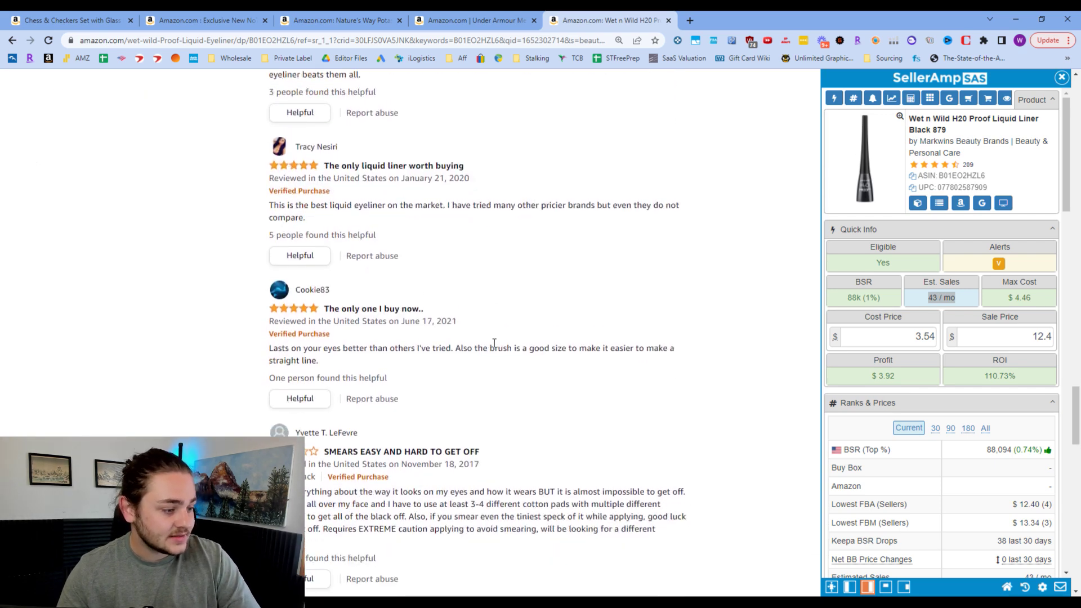
Step: Read the eyeliner's one-star reviews "Only received 1, not 3" and "DON'T BUY"
{"action": "scroll", "coordinate": [488, 343], "scroll_direction": "down", "scroll_amount": 6}
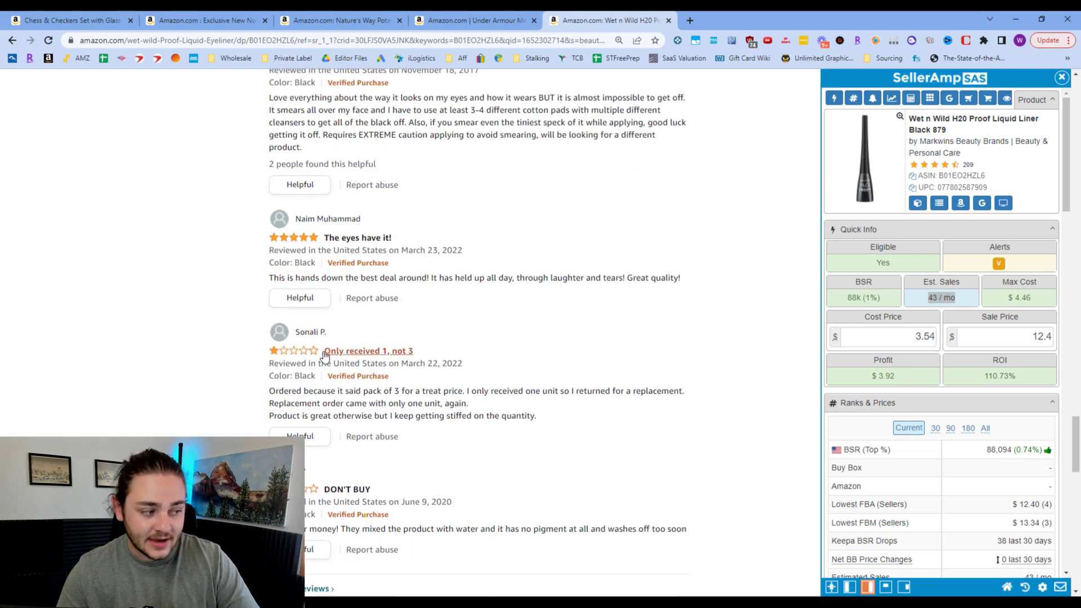
{"action": "left_click_drag", "start_coordinate": [423, 355], "coordinate": [331, 351]}
{"action": "left_click", "coordinate": [549, 425]}
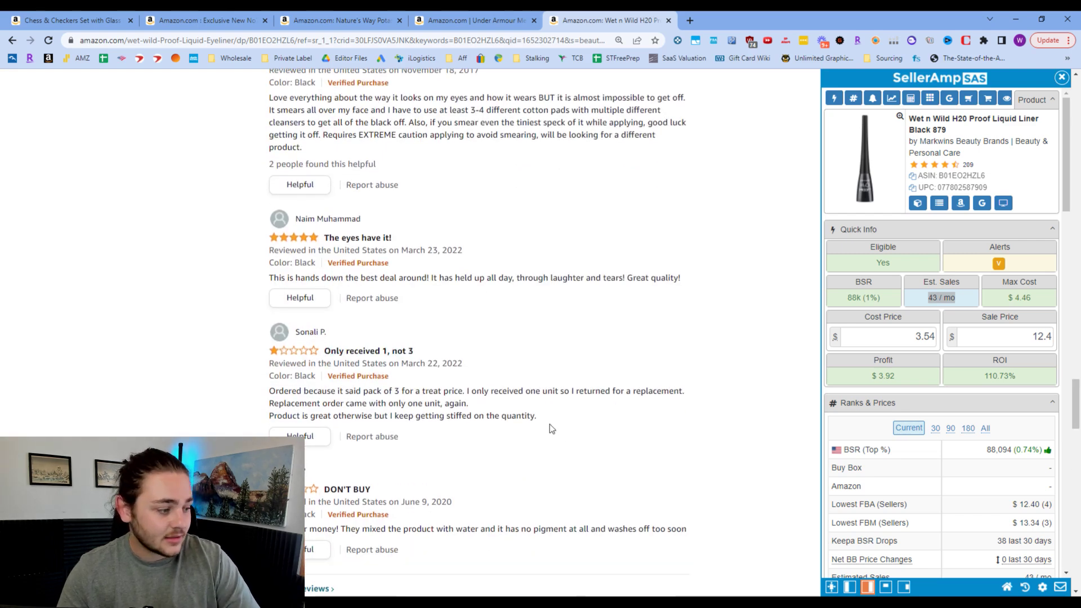
{"action": "scroll", "coordinate": [549, 427], "scroll_direction": "down", "scroll_amount": 4}
{"action": "scroll", "coordinate": [397, 307], "scroll_direction": "up", "scroll_amount": 2}
{"action": "left_click_drag", "start_coordinate": [623, 417], "coordinate": [137, 385]}
{"action": "left_click", "coordinate": [146, 445]}
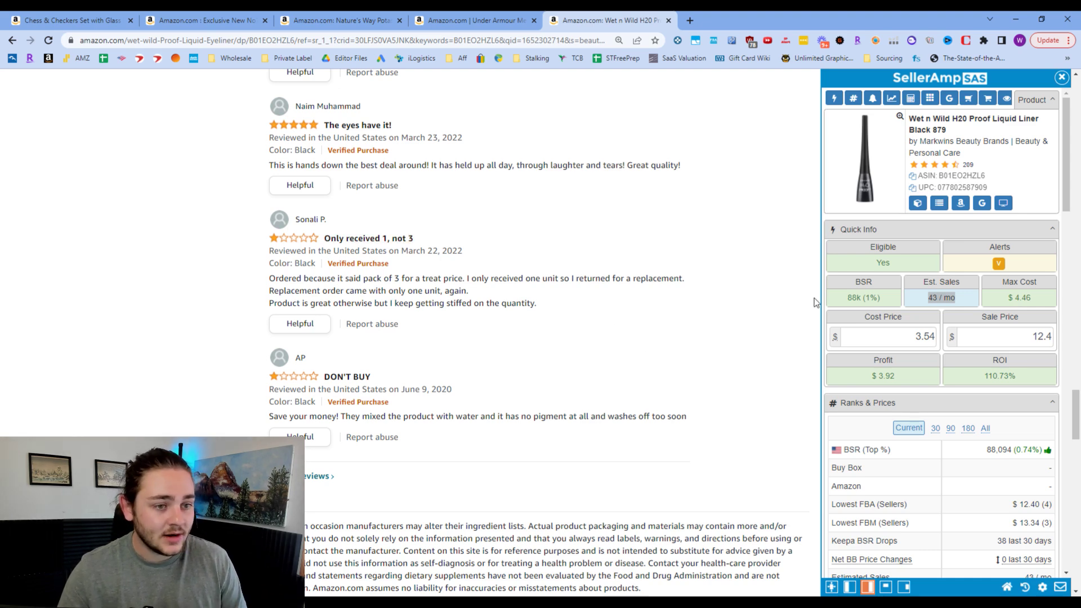
Step: Copy the eyeliner's ASIN and enter B01EO2HZL6 in the Amazon search box
{"action": "left_click", "coordinate": [912, 176]}
{"action": "key", "text": "ctrl+c"}
{"action": "scroll", "coordinate": [612, 350], "scroll_direction": "up", "scroll_amount": 15}
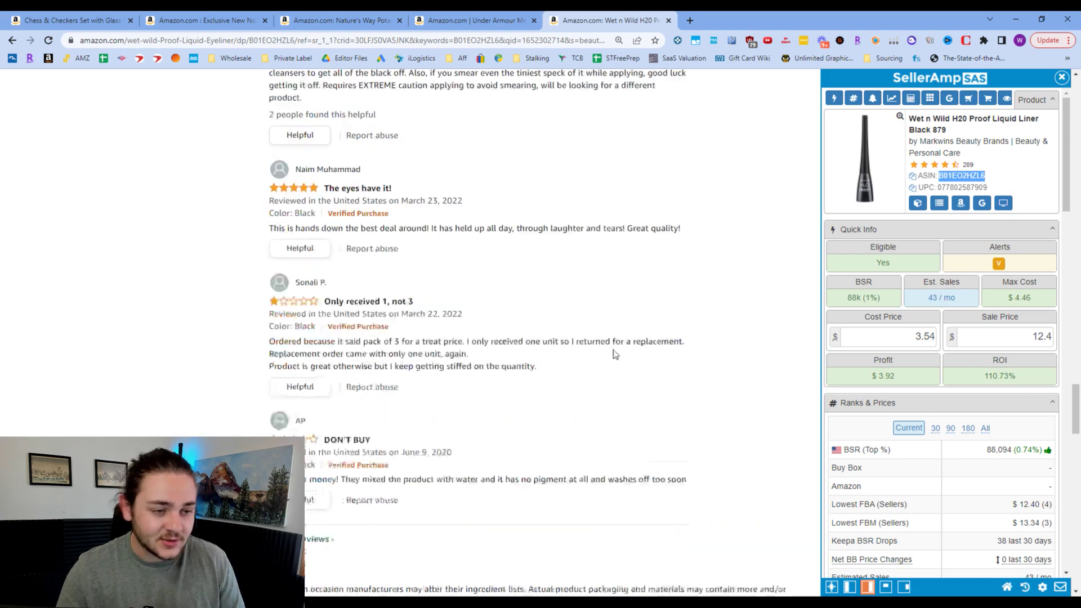
{"action": "double_click", "coordinate": [338, 87]}
{"action": "key", "text": "ctrl+v"}
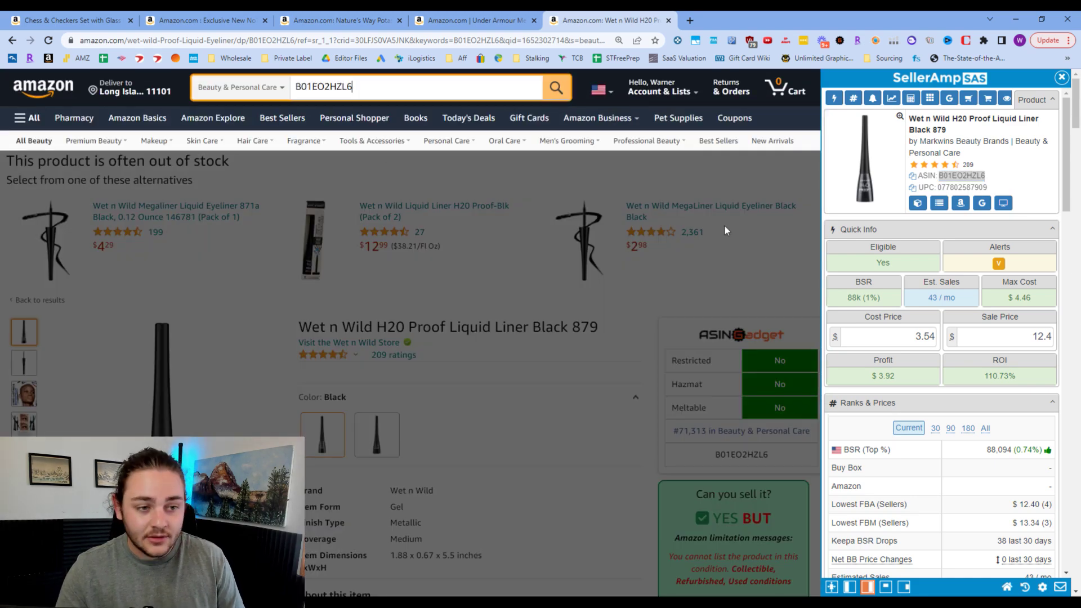
Step: View the eyeliner's product dimensions and weight, and check the ASIN entered in the search box
{"action": "mouse_move", "coordinate": [916, 209]}
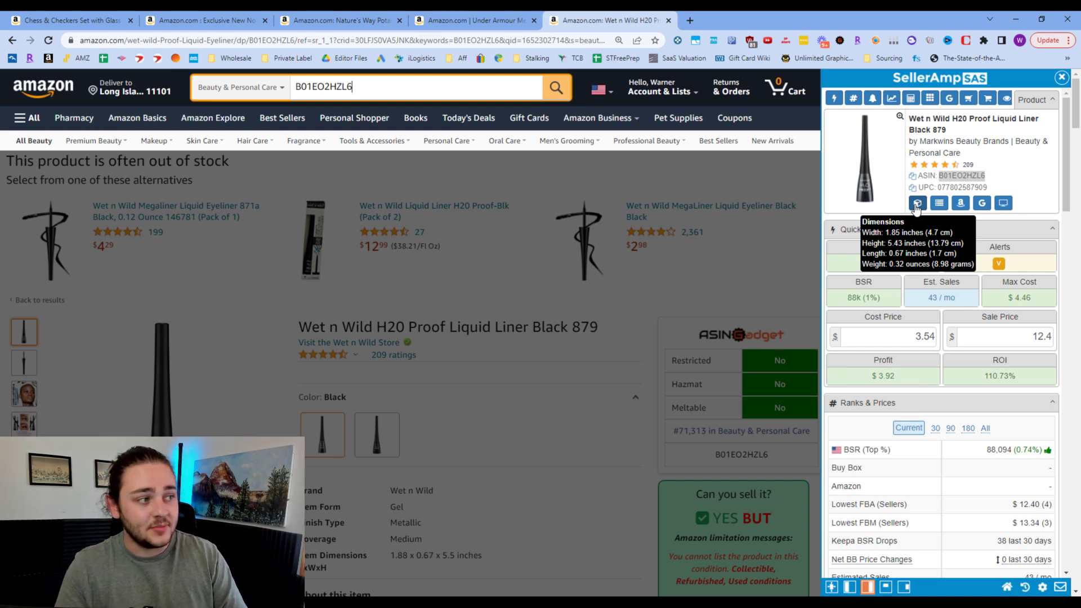
{"action": "left_click", "coordinate": [626, 366]}
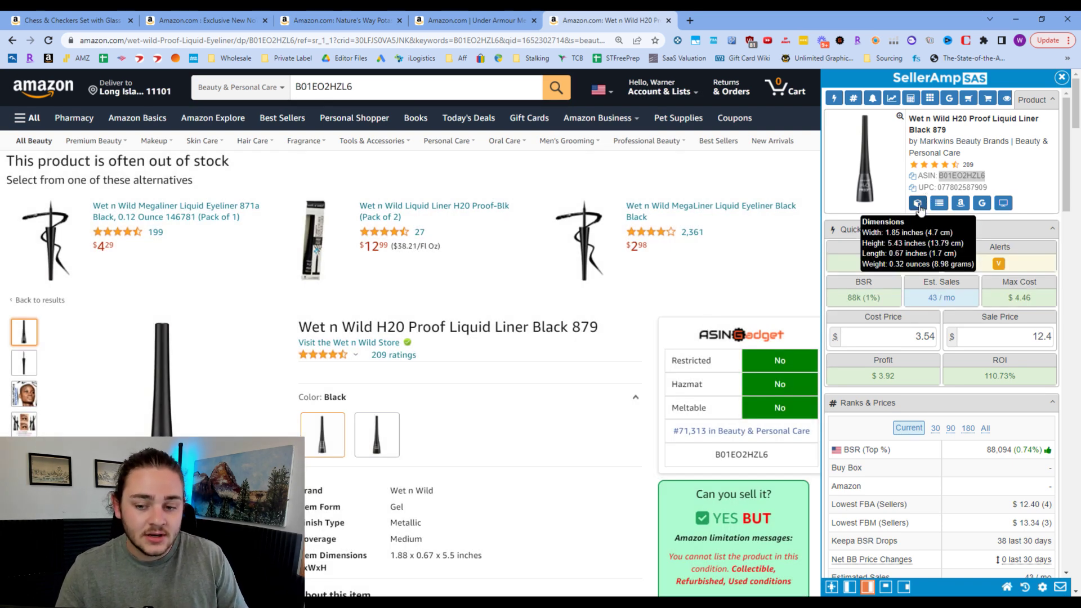
{"action": "left_click", "coordinate": [514, 88]}
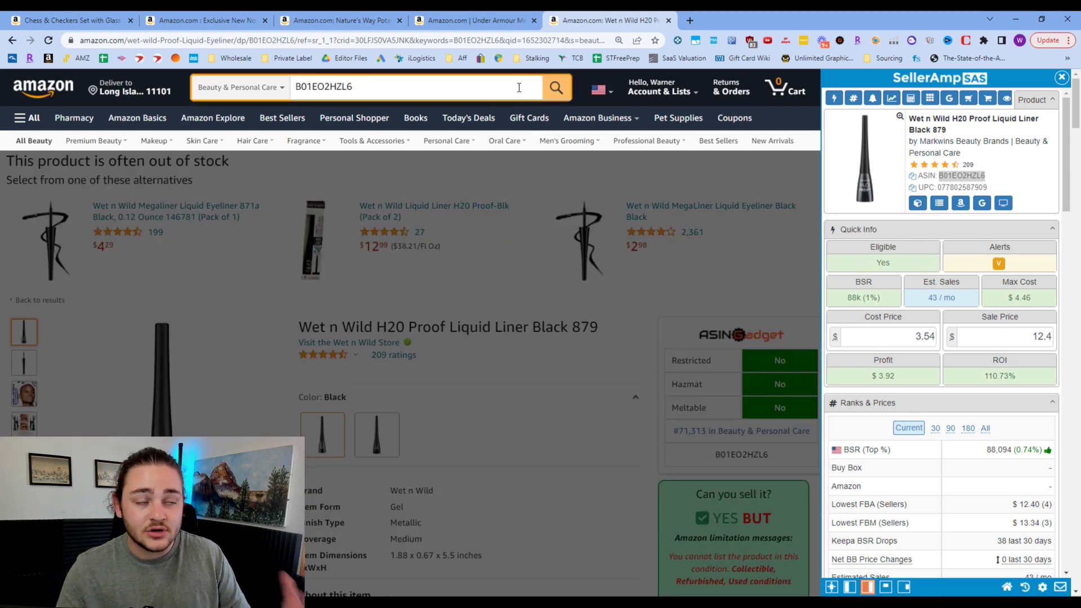
{"action": "left_click", "coordinate": [743, 380]}
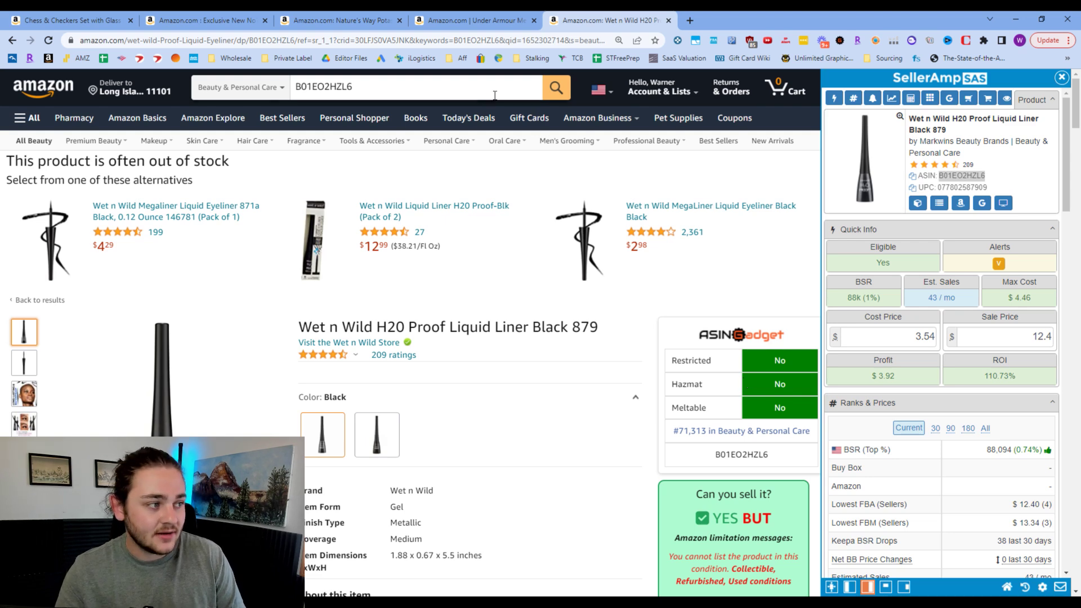
Step: Search Amazon for B01EO2HZL6 and check the pack size stated under the eyeliner's title in the results
{"action": "left_click", "coordinate": [555, 90]}
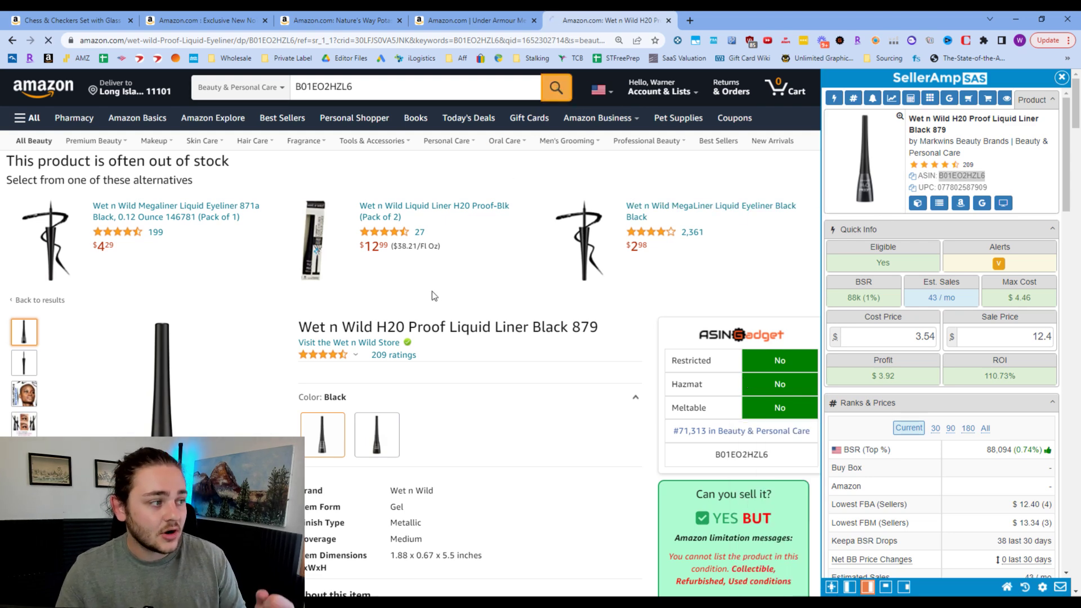
{"action": "scroll", "coordinate": [346, 414], "scroll_direction": "down", "scroll_amount": 1}
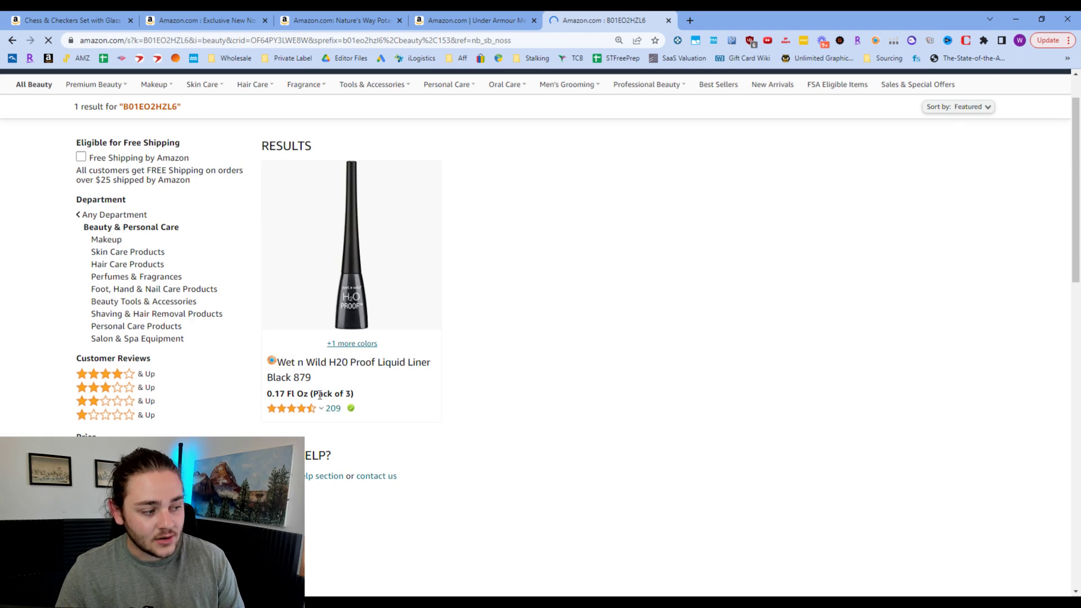
{"action": "left_click_drag", "start_coordinate": [313, 394], "coordinate": [351, 394]}
{"action": "scroll", "coordinate": [456, 388], "scroll_direction": "down", "scroll_amount": 1}
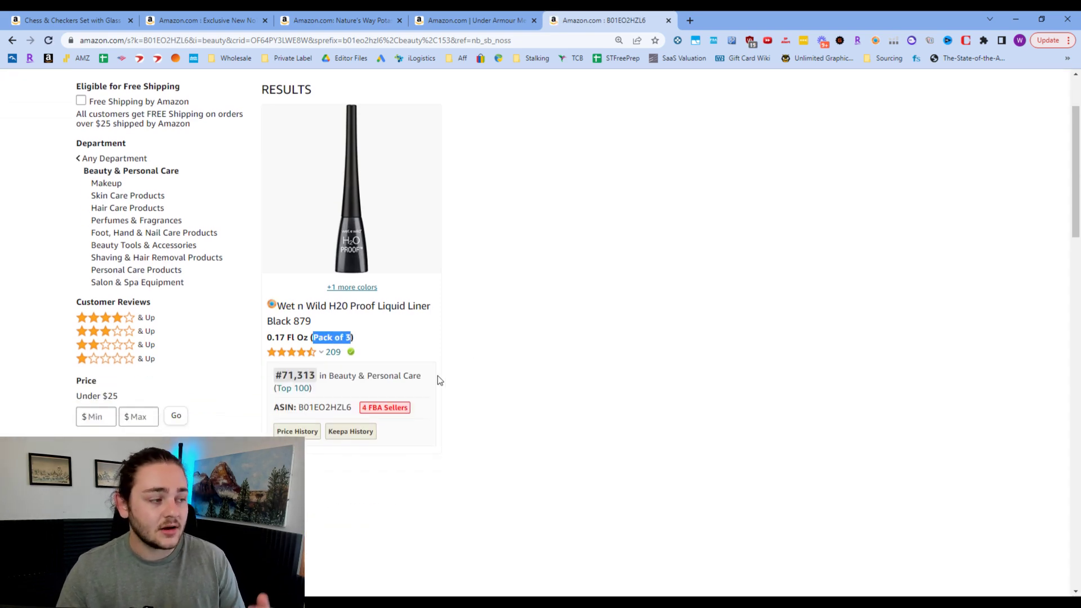
{"action": "scroll", "coordinate": [534, 470], "scroll_direction": "up", "scroll_amount": 2}
{"action": "scroll", "coordinate": [532, 470], "scroll_direction": "down", "scroll_amount": 1}
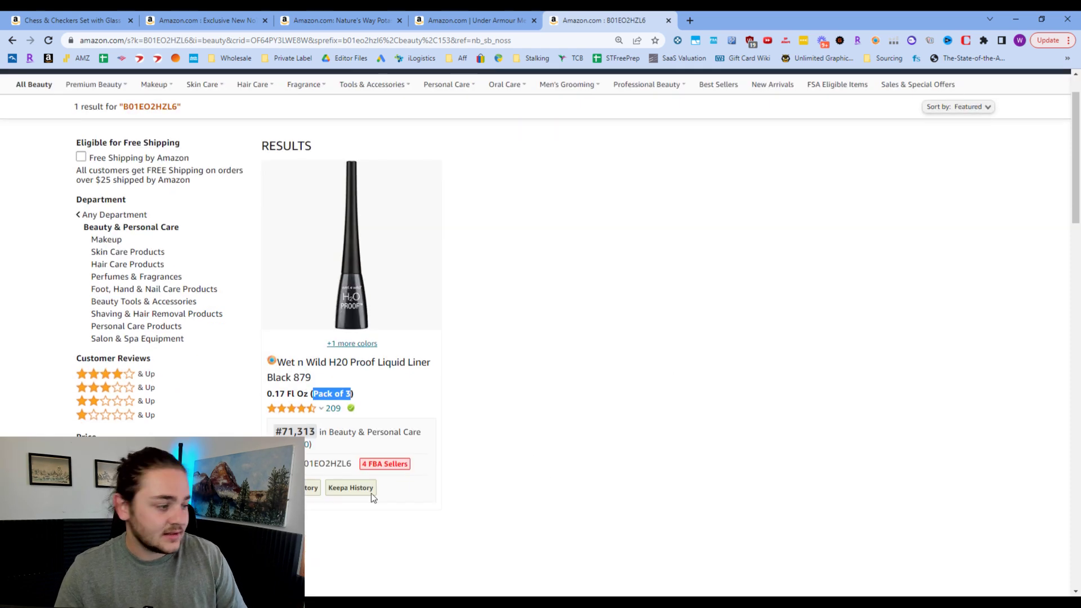
{"action": "left_click", "coordinate": [271, 396]}
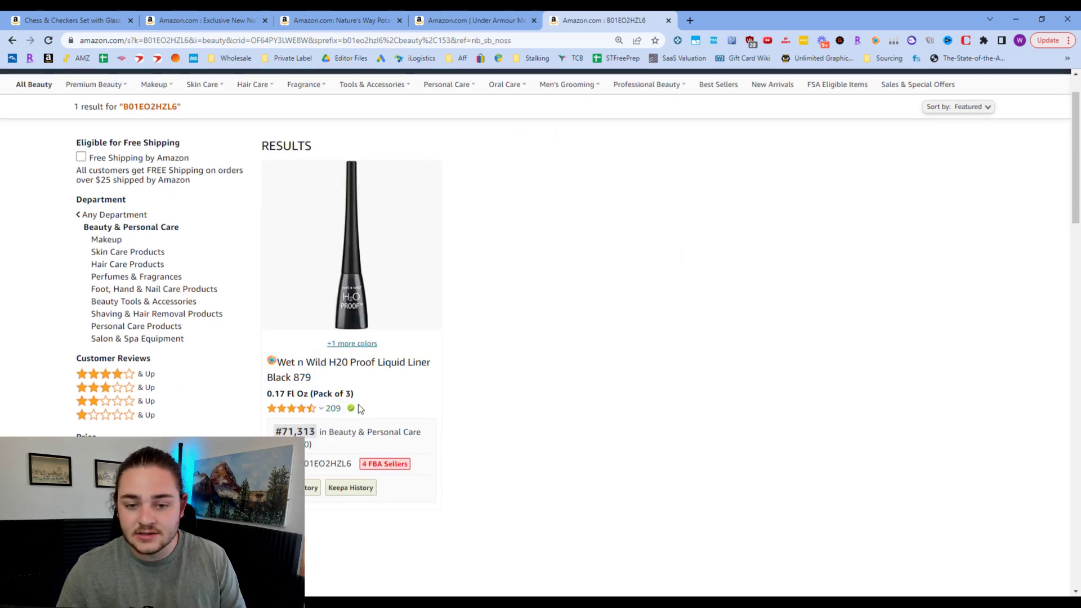
Step: Open the eyeliner listing from the results, dismiss the eBay price comparison alert and review the item details and price history chart
{"action": "left_click", "coordinate": [346, 279]}
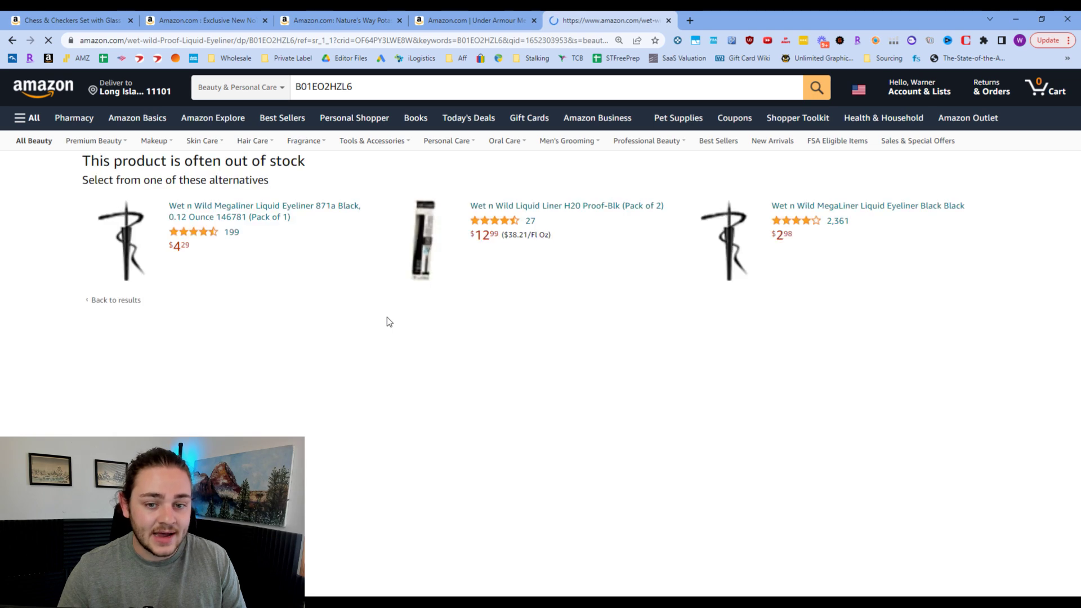
{"action": "scroll", "coordinate": [485, 333], "scroll_direction": "down", "scroll_amount": 3}
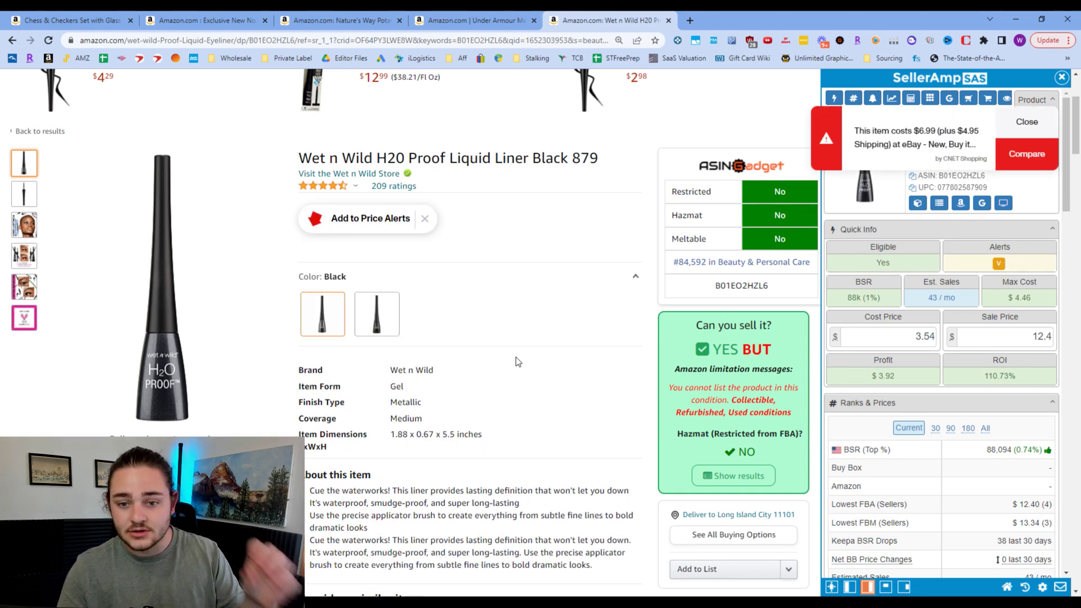
{"action": "scroll", "coordinate": [501, 338], "scroll_direction": "down", "scroll_amount": 5}
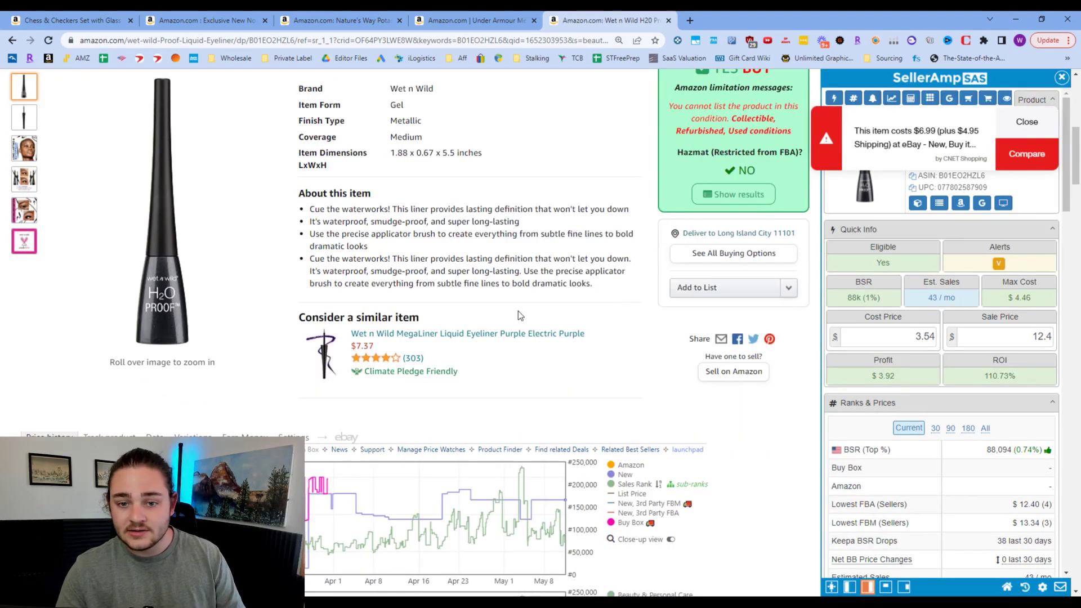
{"action": "scroll", "coordinate": [518, 311], "scroll_direction": "up", "scroll_amount": 3}
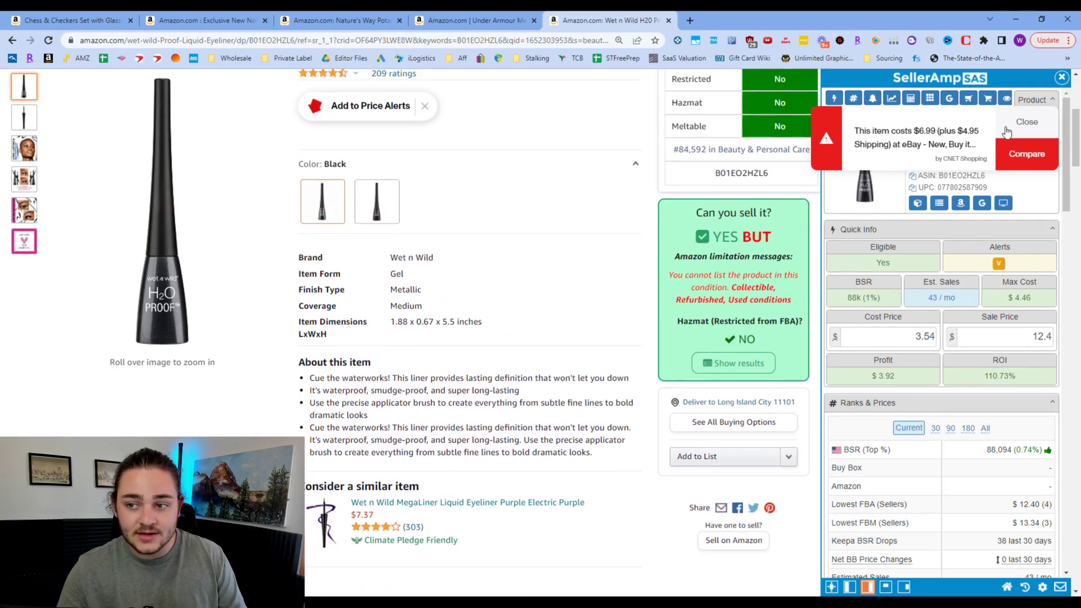
{"action": "left_click", "coordinate": [1027, 122]}
{"action": "scroll", "coordinate": [540, 327], "scroll_direction": "down", "scroll_amount": 4}
{"action": "scroll", "coordinate": [586, 299], "scroll_direction": "down", "scroll_amount": 3}
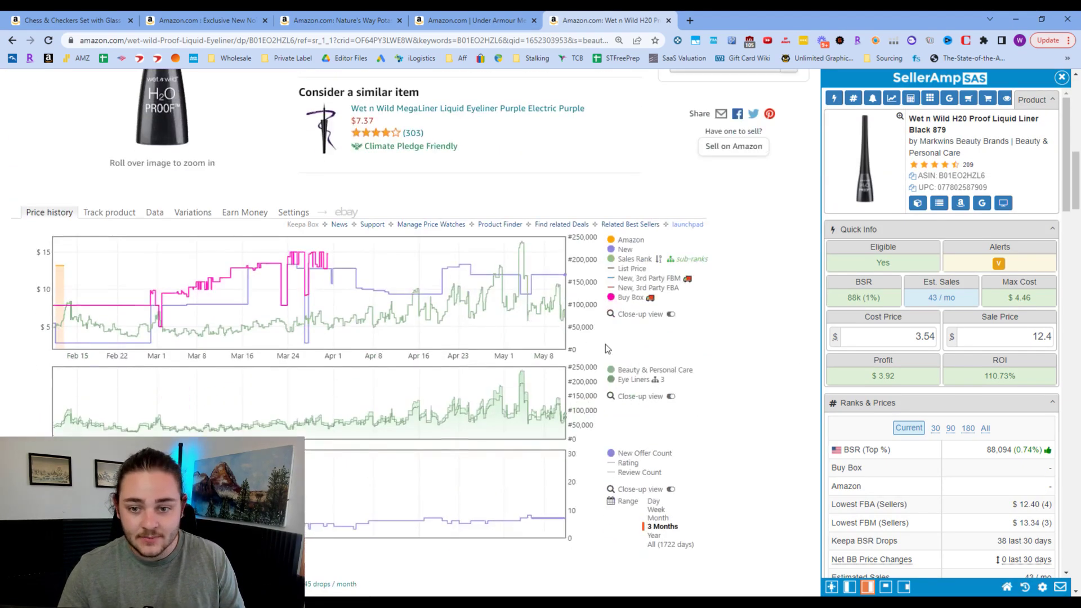
{"action": "scroll", "coordinate": [606, 343], "scroll_direction": "up", "scroll_amount": 6}
{"action": "mouse_move", "coordinate": [915, 207]}
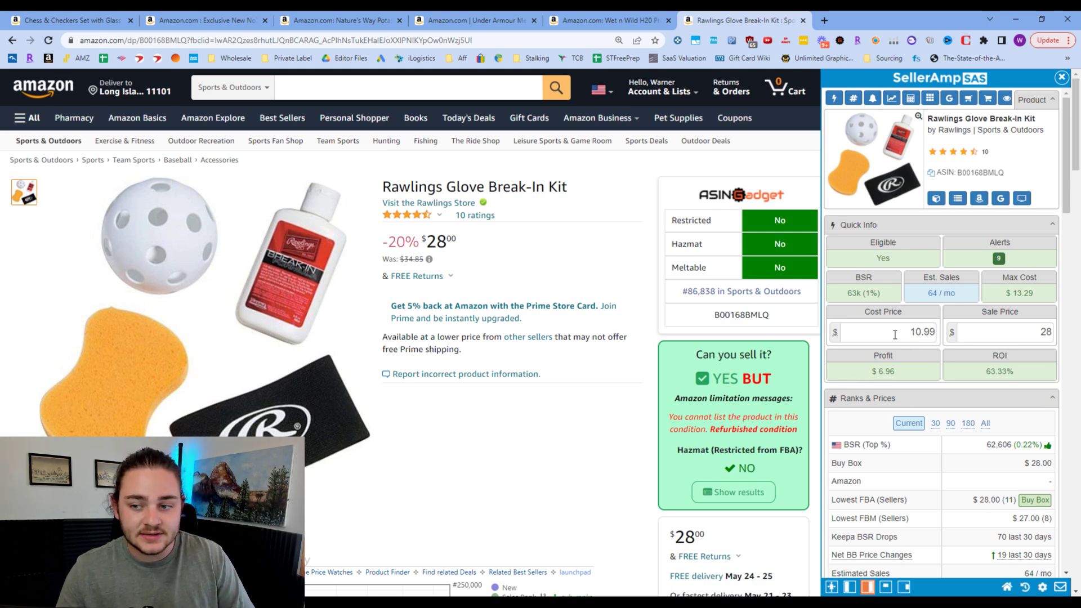
Step: Check the estimated monthly sales, profit and ROI of the Rawlings Glove Break-In Kit
{"action": "left_click_drag", "start_coordinate": [926, 294], "coordinate": [937, 293]}
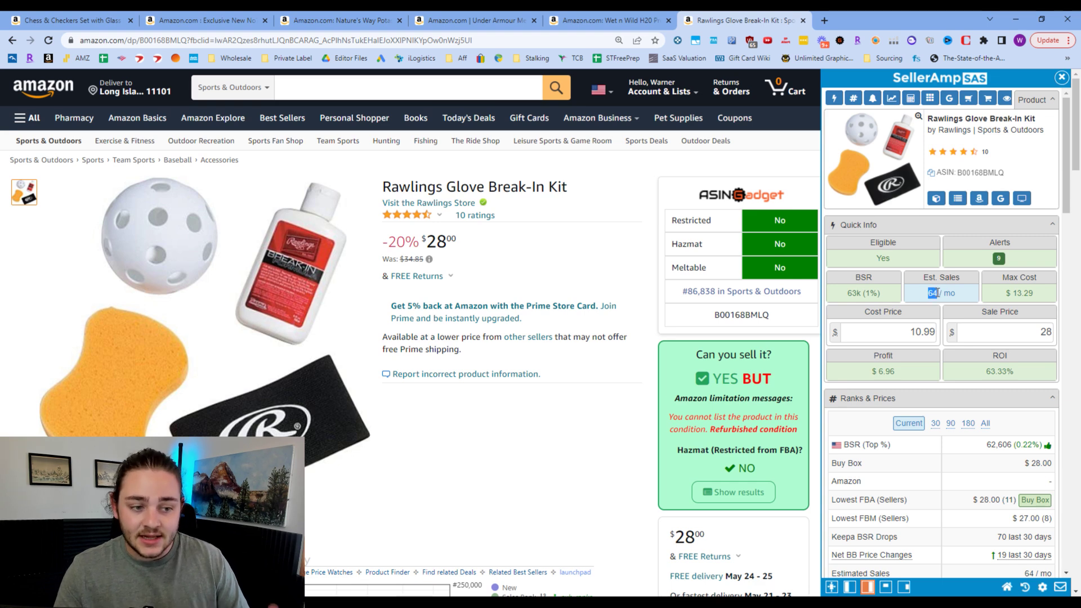
{"action": "left_click", "coordinate": [964, 299]}
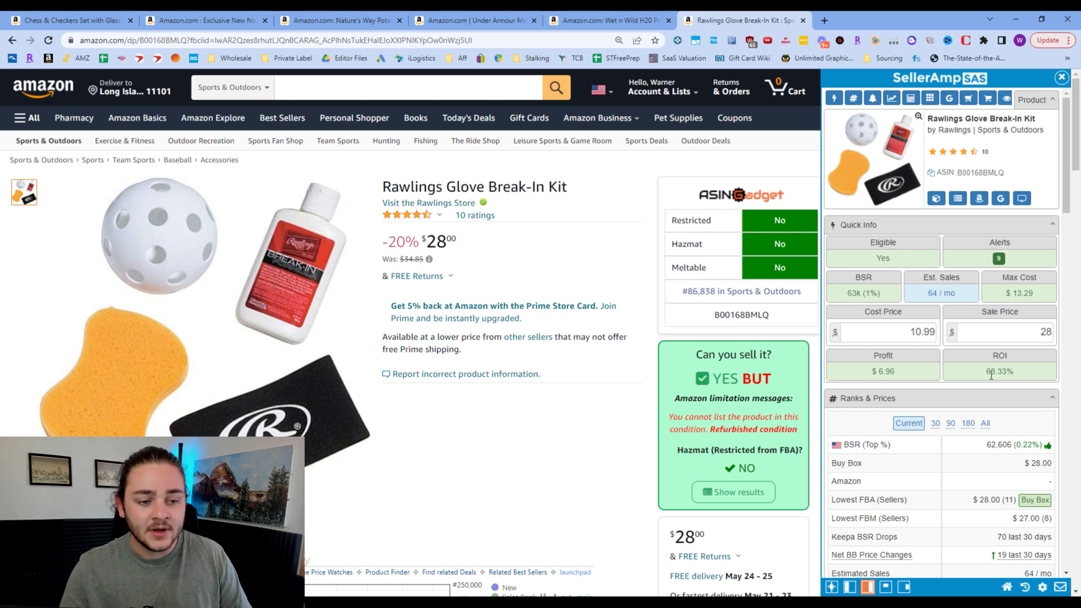
{"action": "left_click_drag", "start_coordinate": [883, 372], "coordinate": [915, 377]}
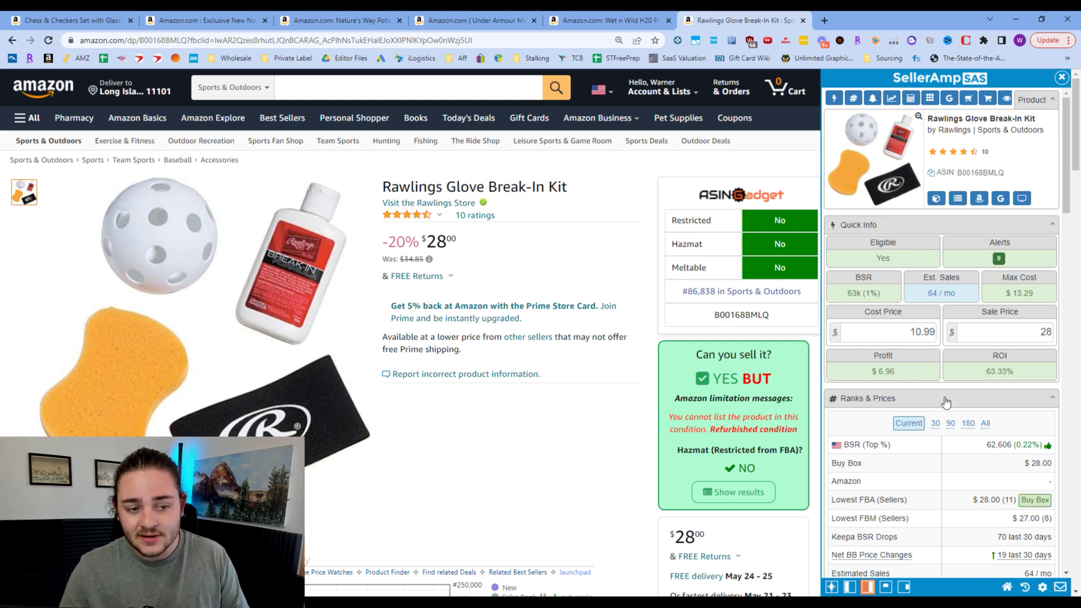
Step: Hide the New, 3rd Party FBA series in the break-in kit's price history chart
{"action": "scroll", "coordinate": [607, 343], "scroll_direction": "down", "scroll_amount": 3}
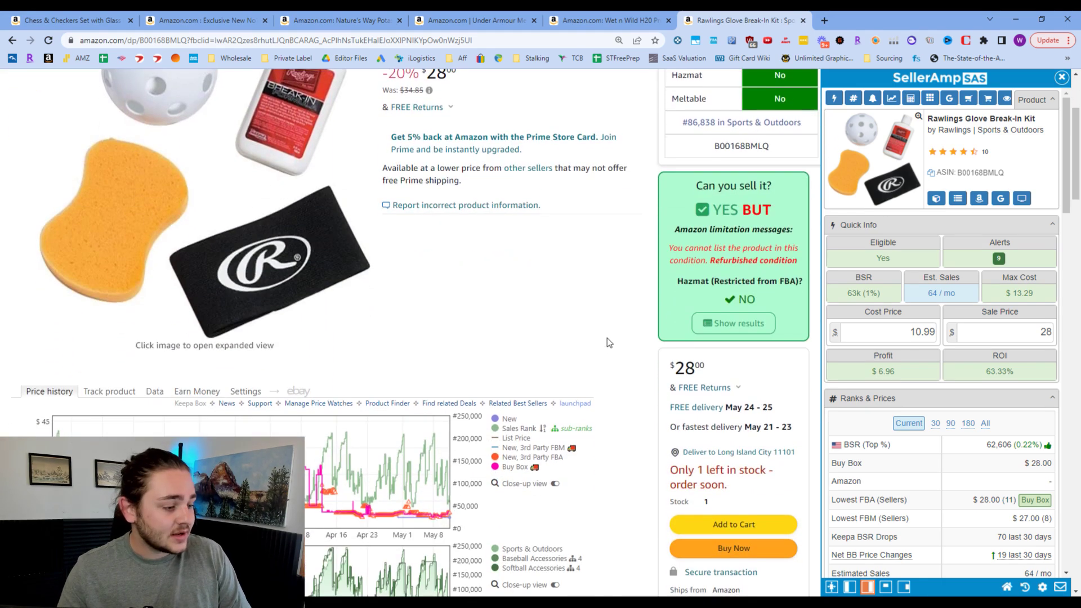
{"action": "scroll", "coordinate": [607, 345], "scroll_direction": "down", "scroll_amount": 4}
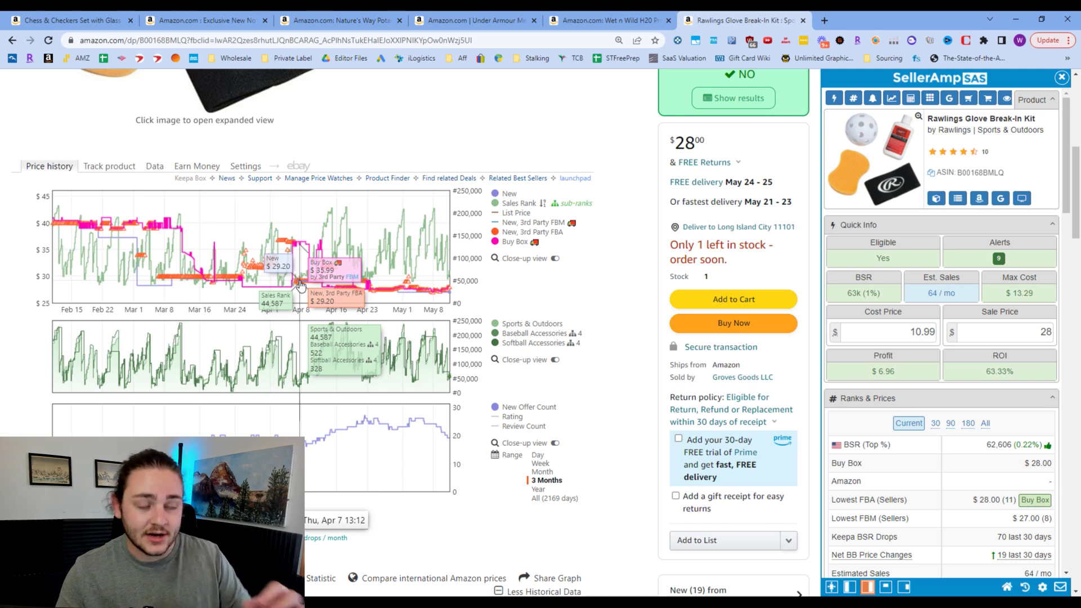
{"action": "left_click", "coordinate": [500, 223]}
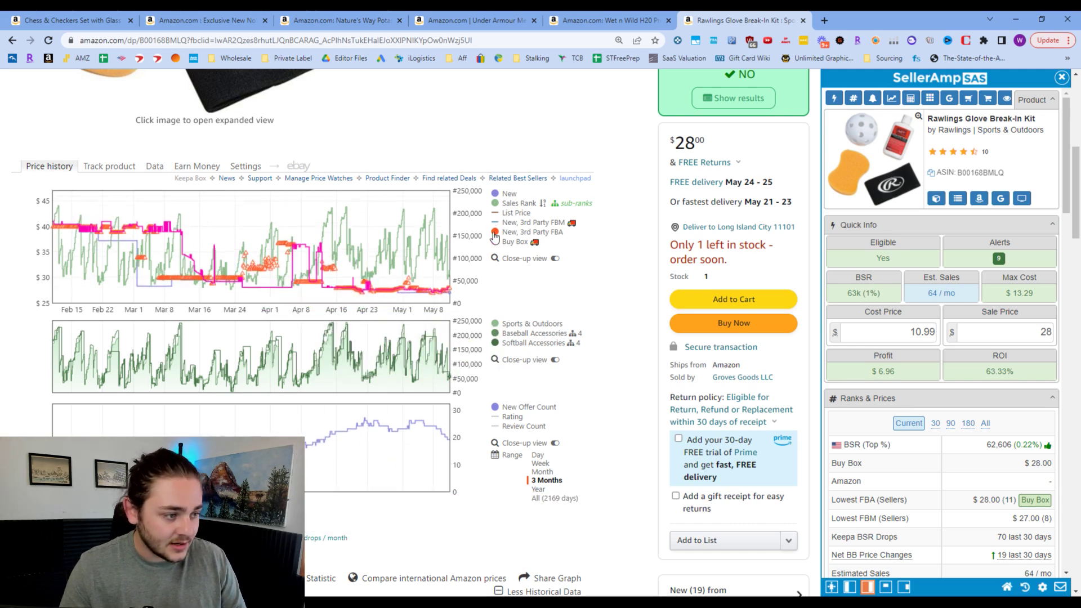
{"action": "left_click", "coordinate": [501, 232]}
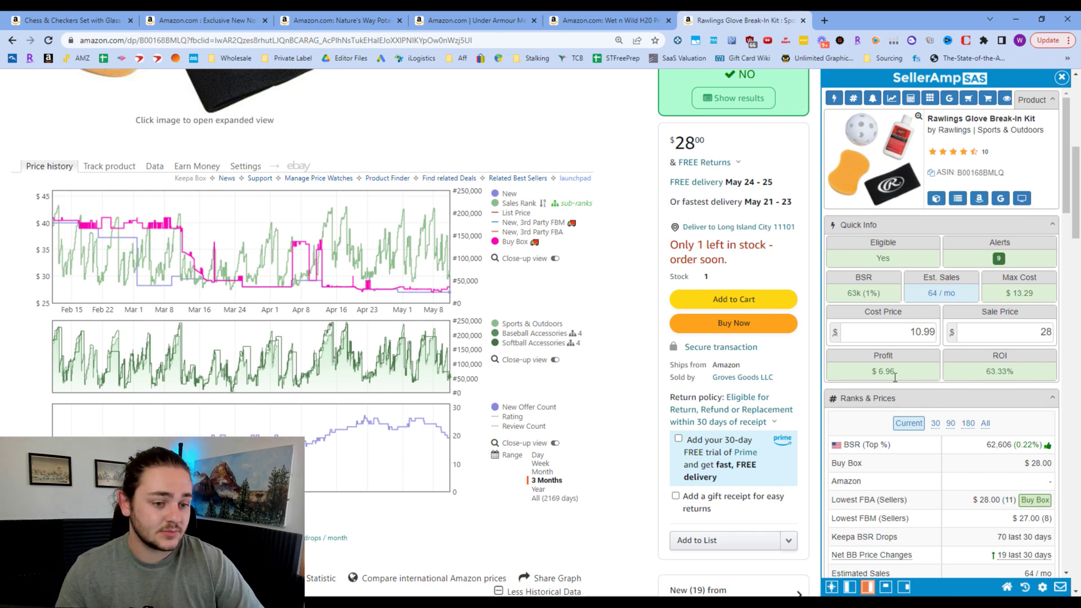
Step: Go to the break-in kit's seller offers and compare them with the listing's current Buy Box price
{"action": "scroll", "coordinate": [911, 388], "scroll_direction": "down", "scroll_amount": 1}
{"action": "scroll", "coordinate": [911, 387], "scroll_direction": "down", "scroll_amount": 15}
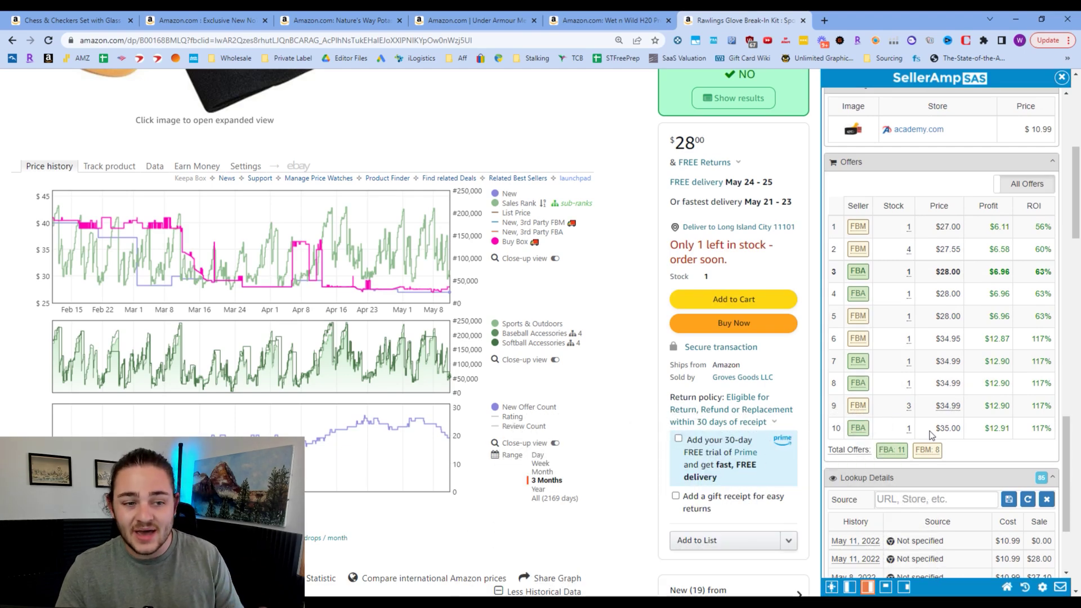
{"action": "mouse_move", "coordinate": [859, 276]}
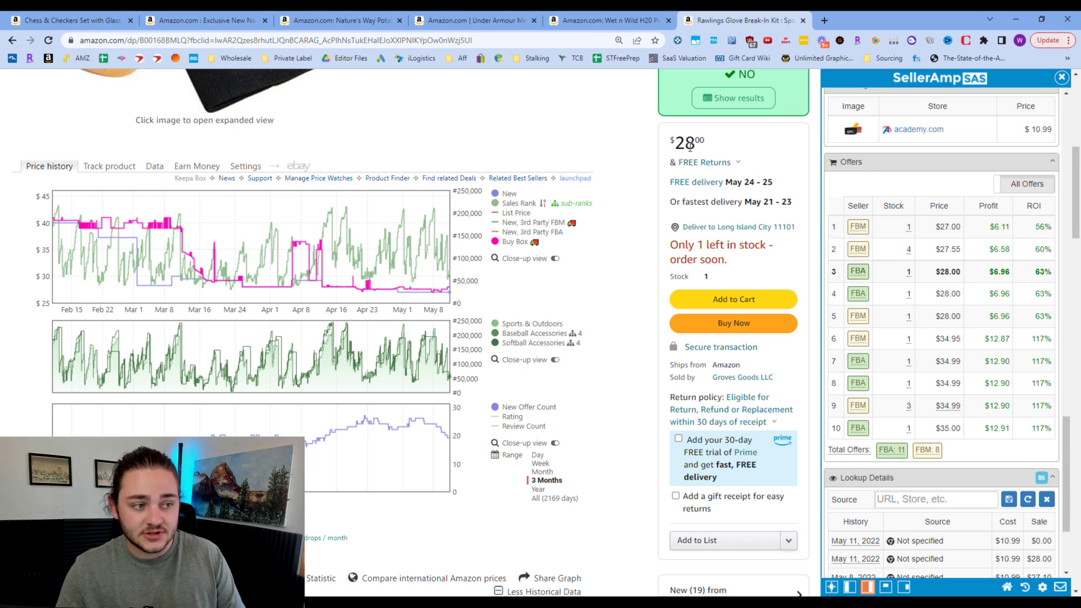
{"action": "left_click", "coordinate": [711, 143]}
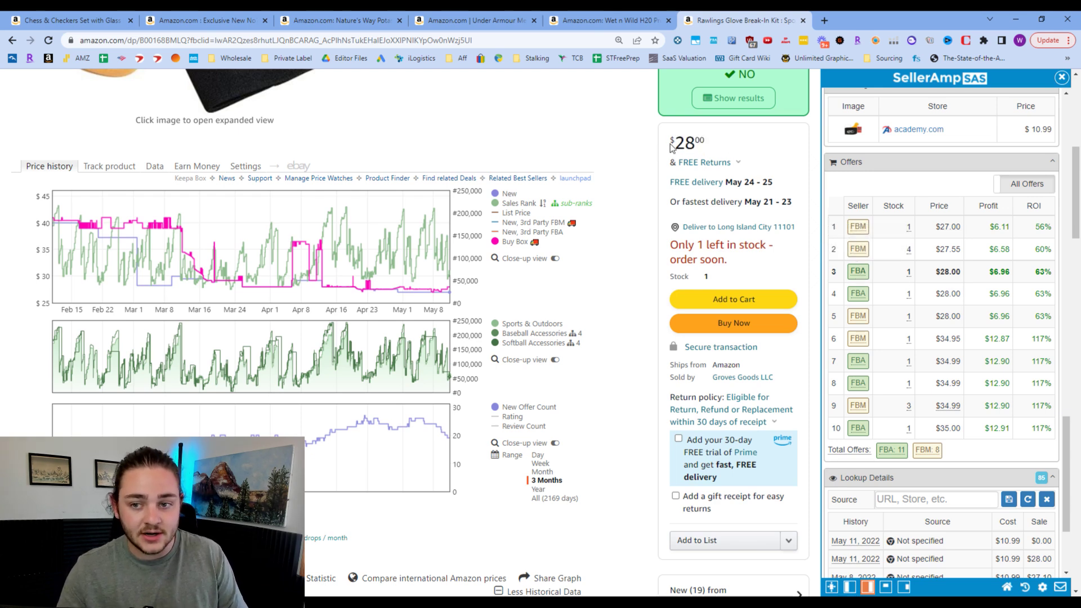
{"action": "left_click_drag", "start_coordinate": [666, 146], "coordinate": [708, 145]}
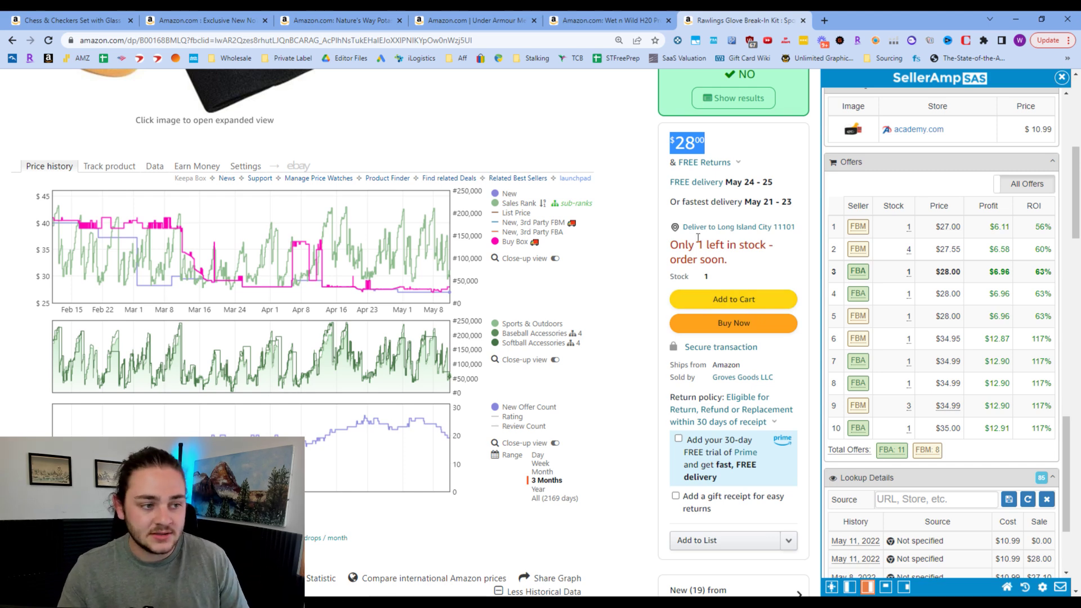
{"action": "left_click", "coordinate": [686, 138]}
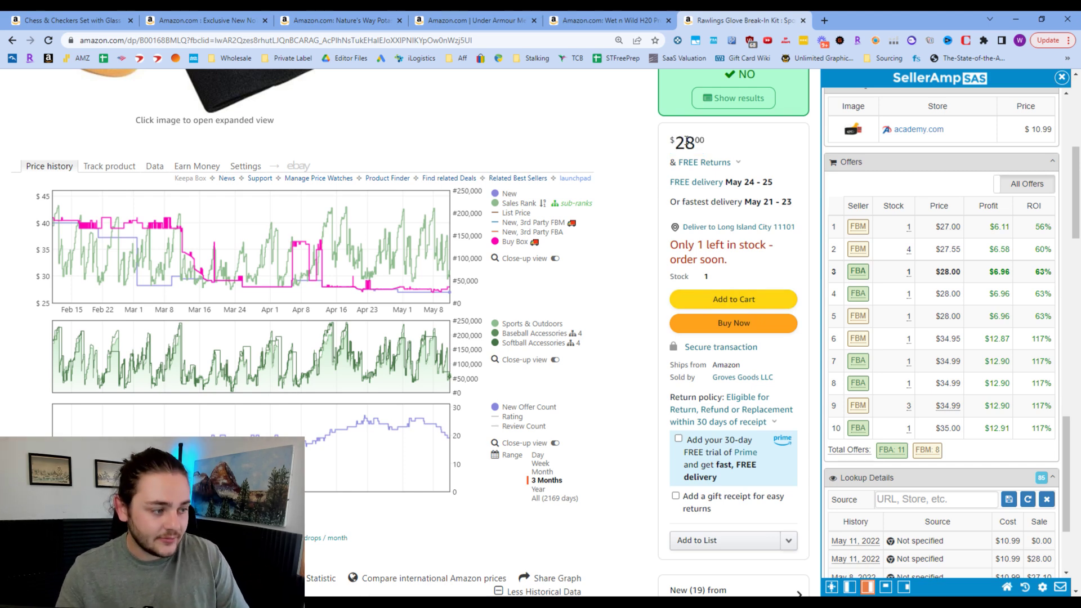
{"action": "left_click_drag", "start_coordinate": [702, 140], "coordinate": [676, 142]}
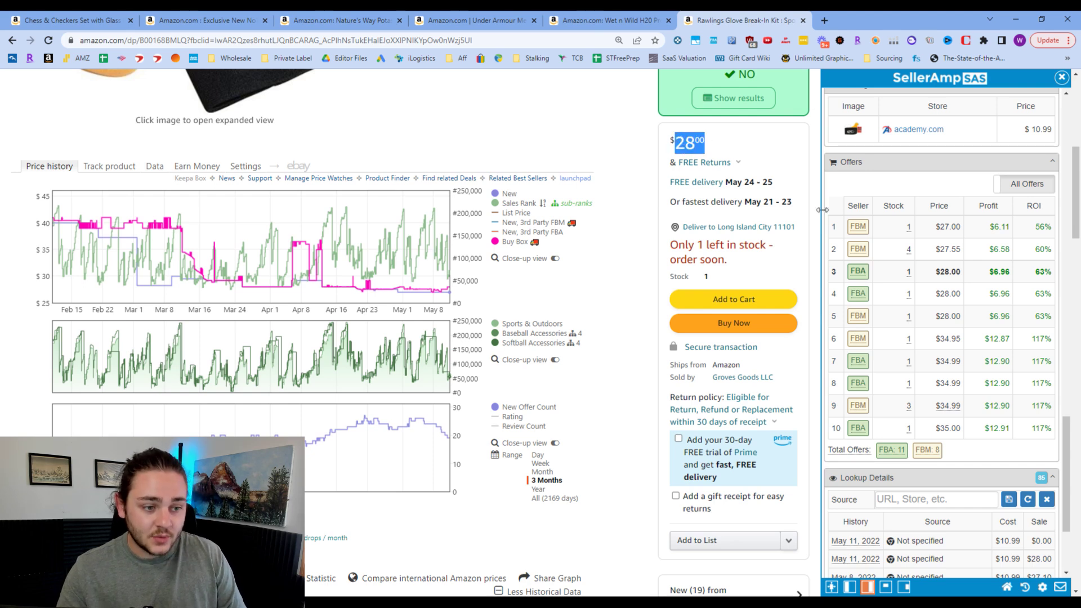
Step: Examine the prices of the individual FBA and FBM offers, including the shipping charge on the ninth offer
{"action": "double_click", "coordinate": [952, 271]}
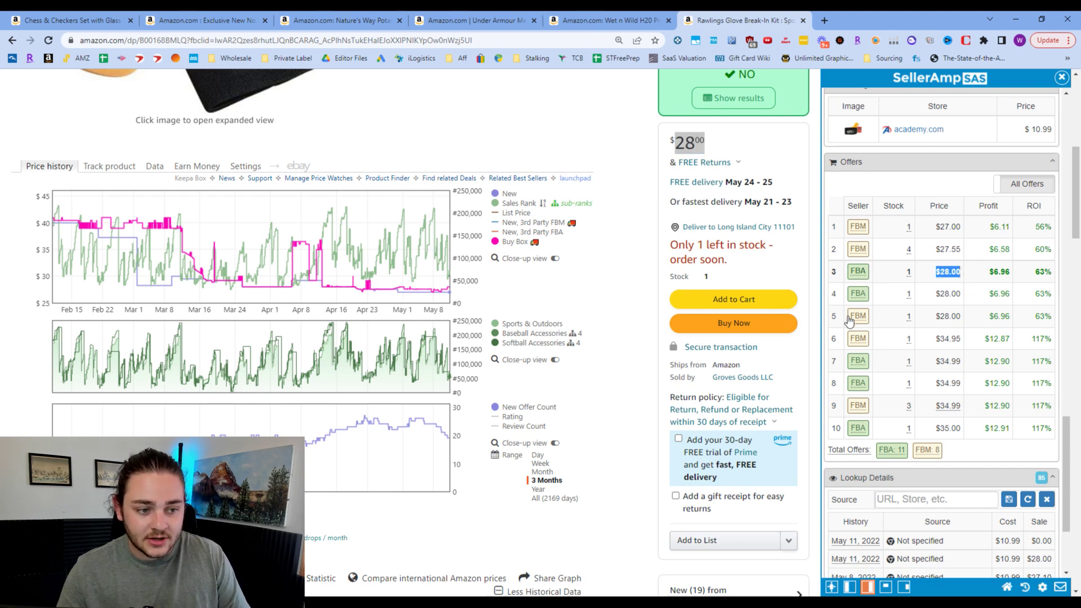
{"action": "mouse_move", "coordinate": [860, 295]}
{"action": "left_click", "coordinate": [941, 297]}
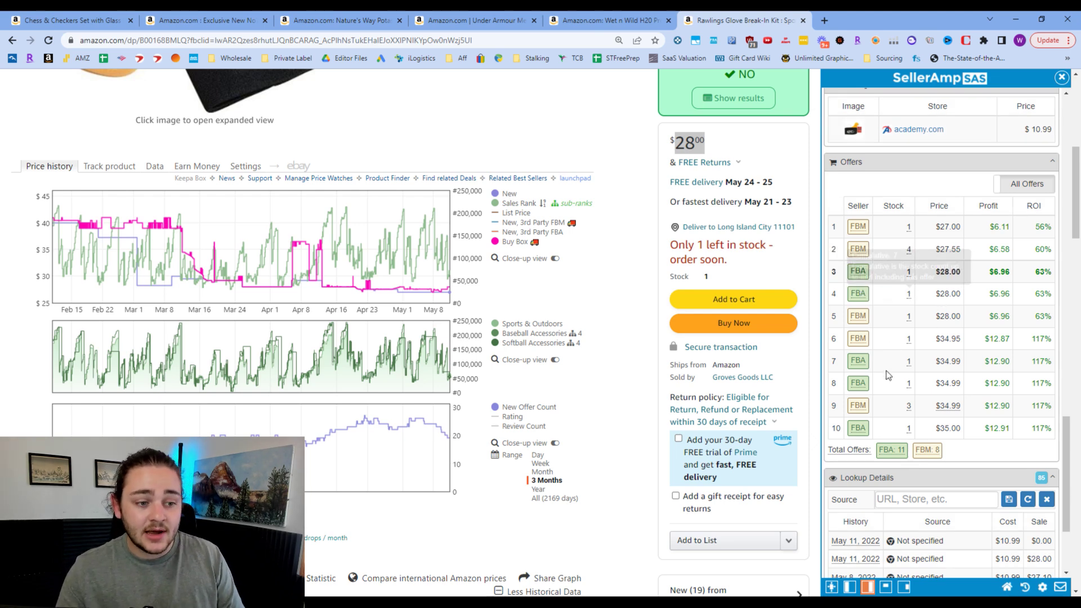
{"action": "mouse_move", "coordinate": [860, 366]}
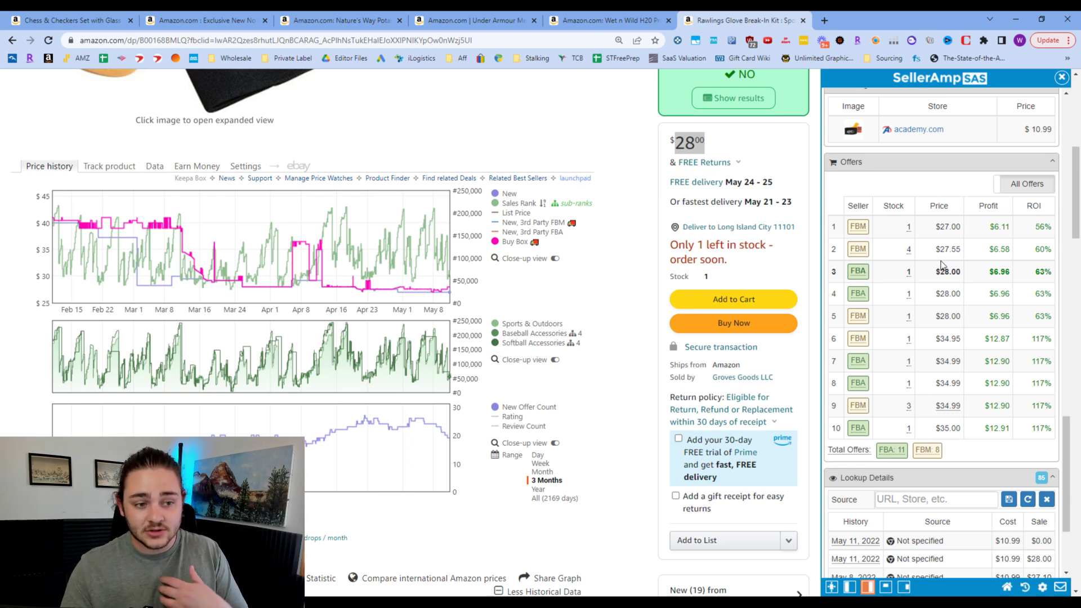
{"action": "mouse_move", "coordinate": [860, 326]}
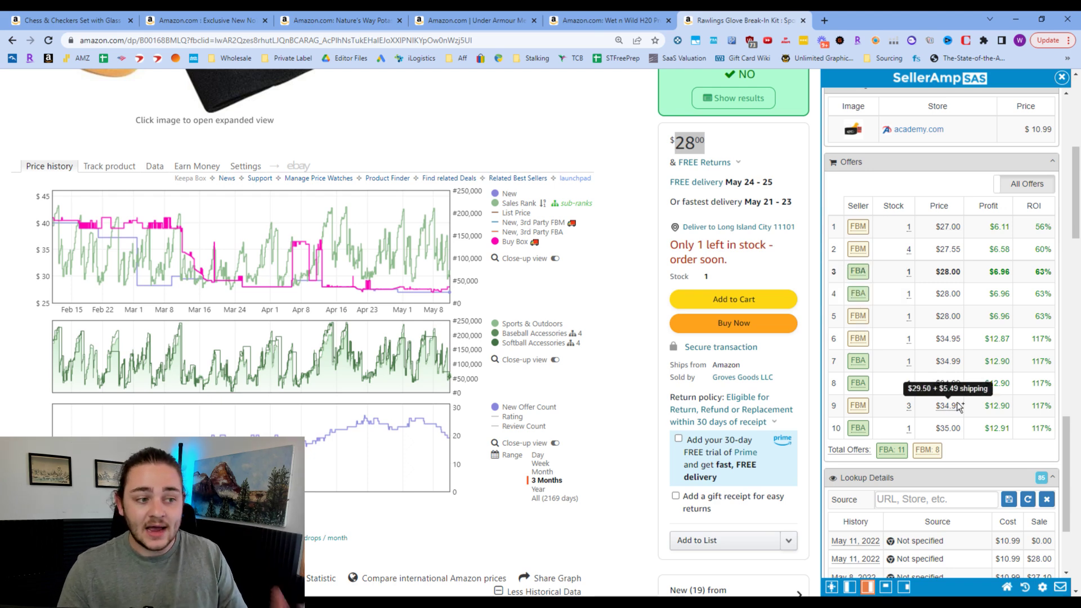
Step: Recheck the break-in kit's estimated monthly sales and review its ranks and prices
{"action": "scroll", "coordinate": [952, 430], "scroll_direction": "up", "scroll_amount": 10}
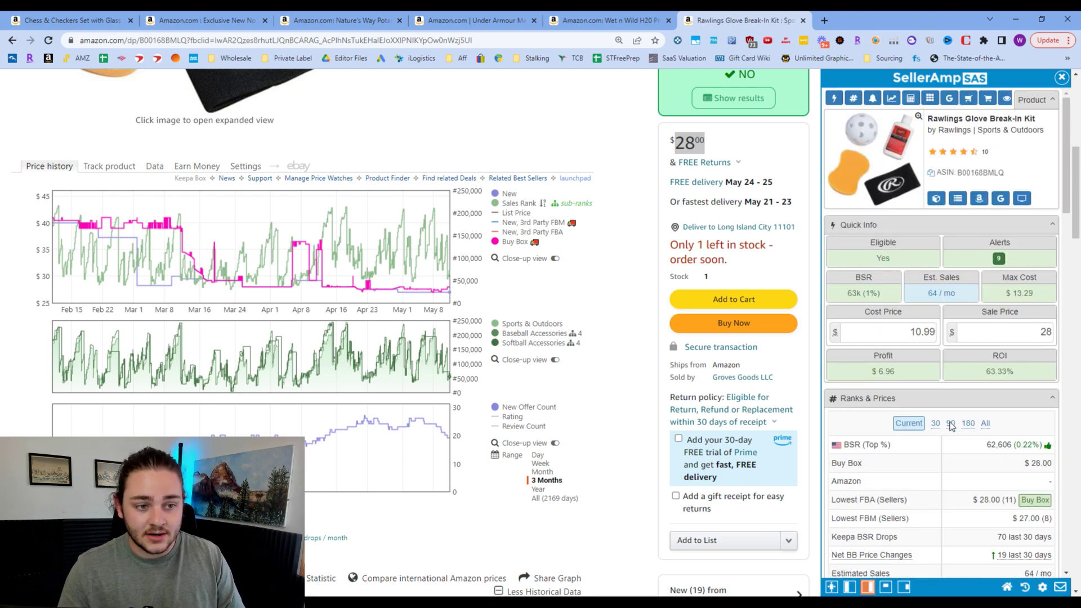
{"action": "left_click_drag", "start_coordinate": [960, 294], "coordinate": [918, 298]}
{"action": "left_click", "coordinate": [941, 293]}
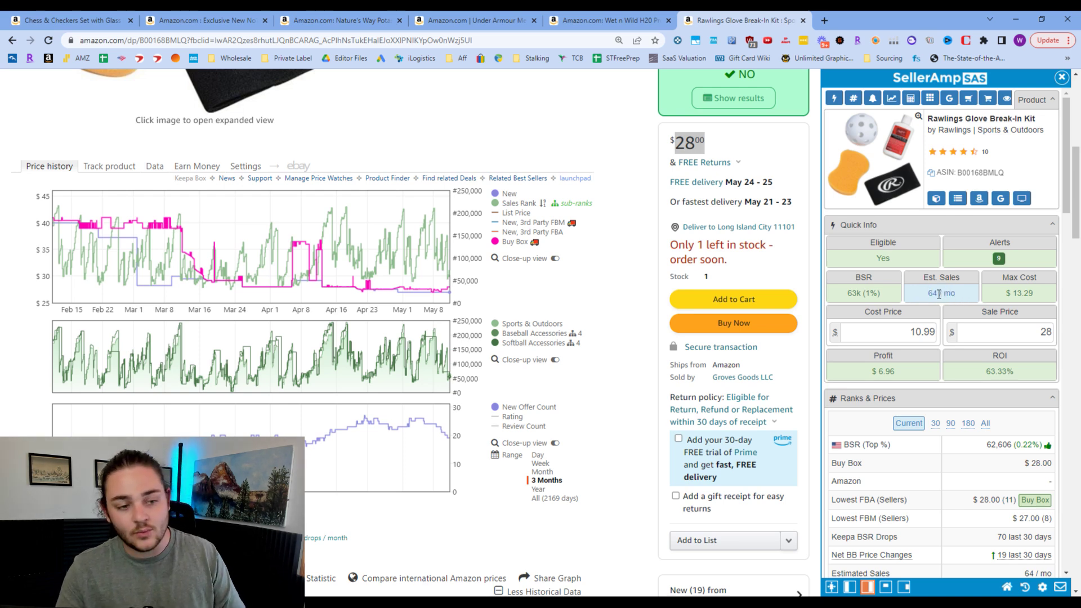
{"action": "scroll", "coordinate": [938, 358], "scroll_direction": "down", "scroll_amount": 2}
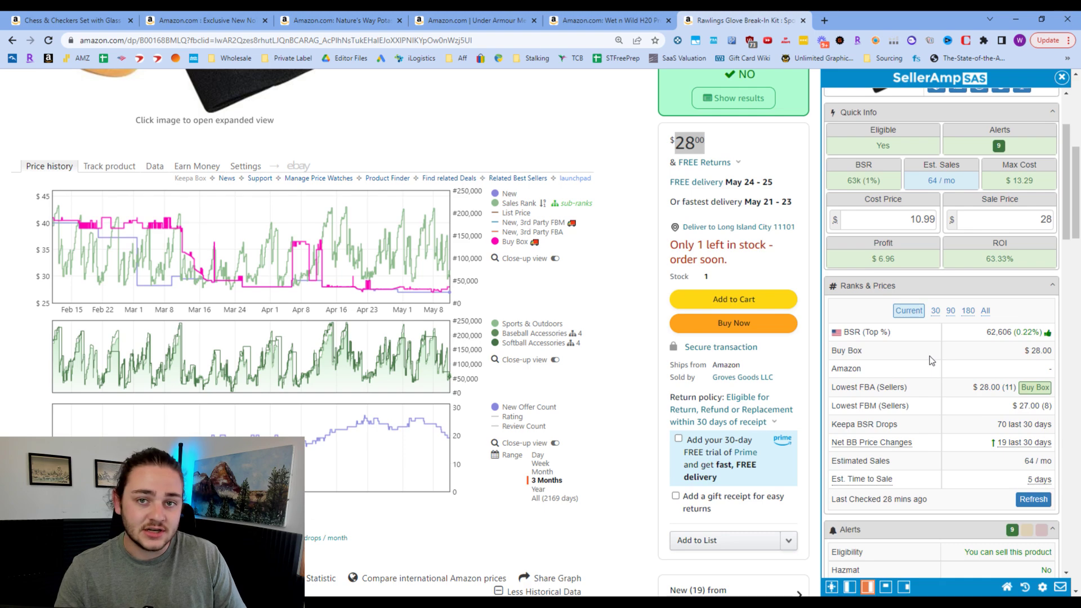
{"action": "scroll", "coordinate": [932, 361], "scroll_direction": "up", "scroll_amount": 2}
Step: Go through the break-in kit's product page to its customer reviews and check the star rating breakdown
{"action": "scroll", "coordinate": [406, 481], "scroll_direction": "up", "scroll_amount": 7}
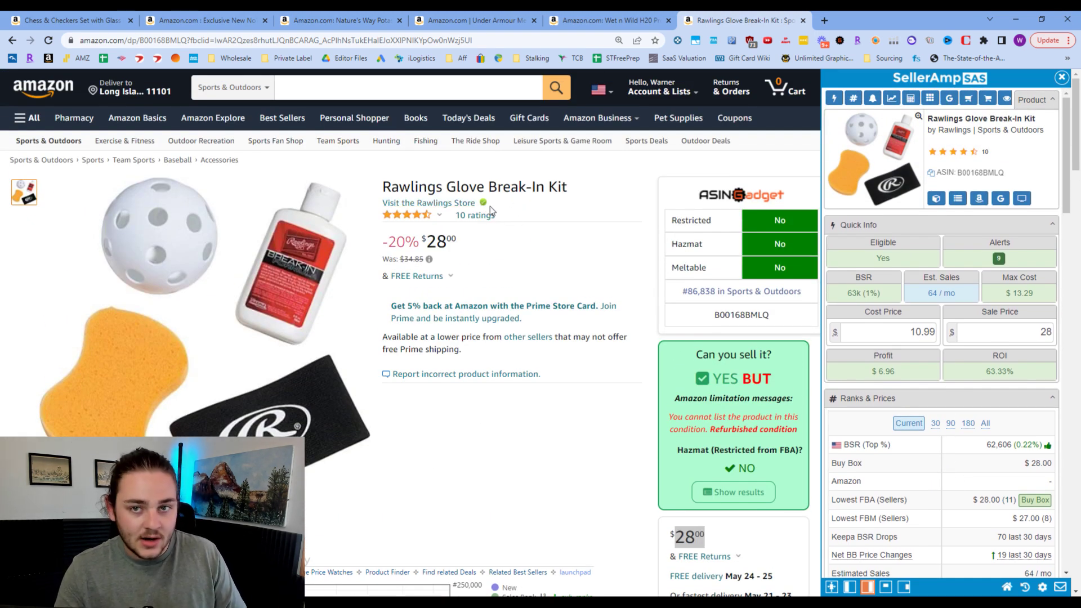
{"action": "scroll", "coordinate": [484, 209], "scroll_direction": "down", "scroll_amount": 10}
{"action": "scroll", "coordinate": [412, 124], "scroll_direction": "up", "scroll_amount": 3}
{"action": "scroll", "coordinate": [432, 187], "scroll_direction": "down", "scroll_amount": 20}
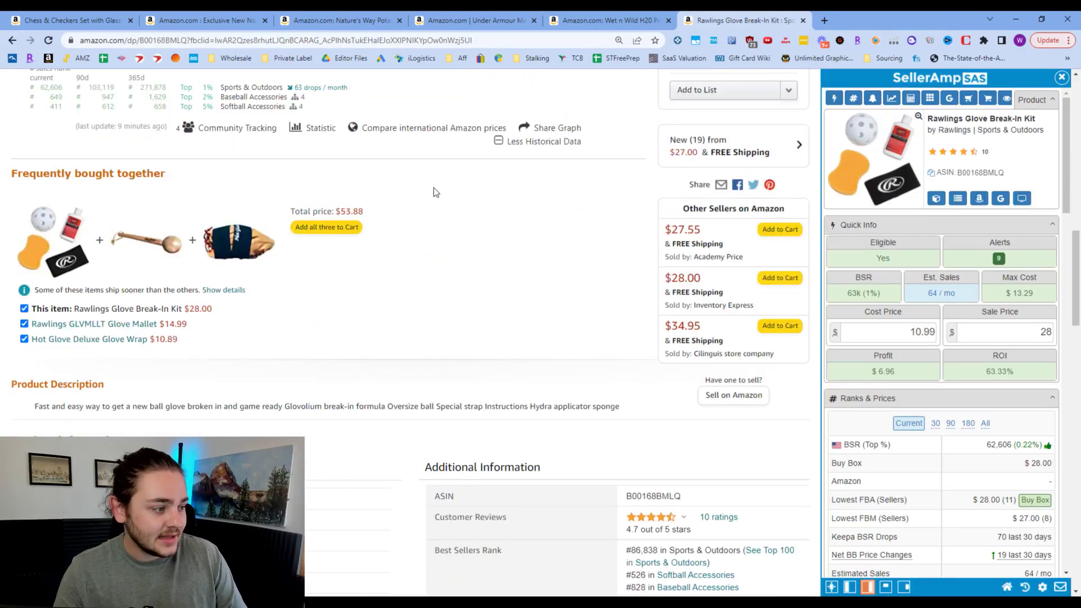
{"action": "scroll", "coordinate": [526, 319], "scroll_direction": "up", "scroll_amount": 4}
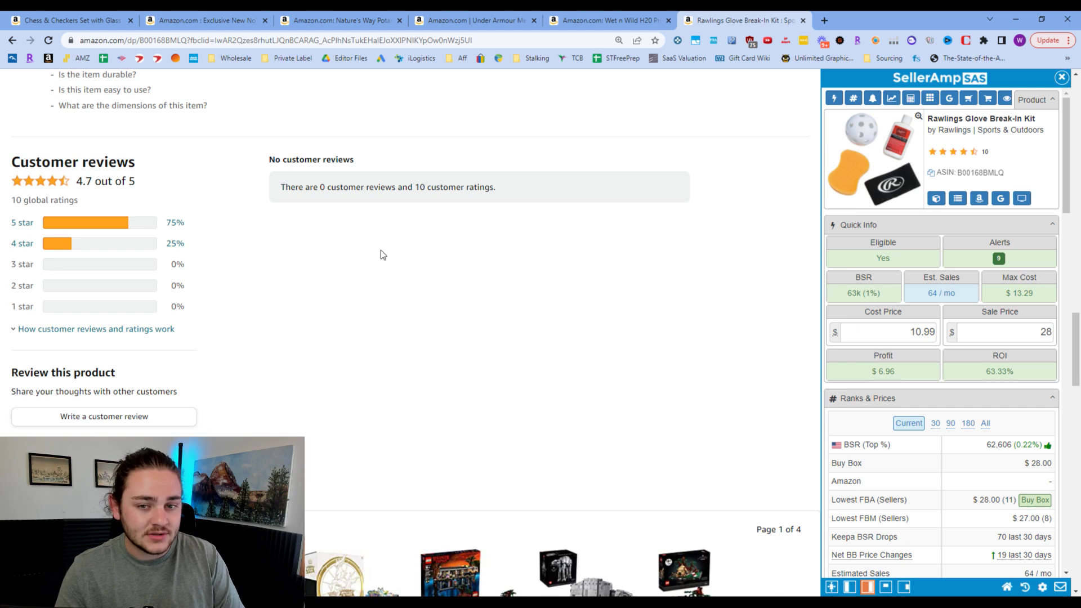
{"action": "scroll", "coordinate": [514, 253], "scroll_direction": "up", "scroll_amount": 20}
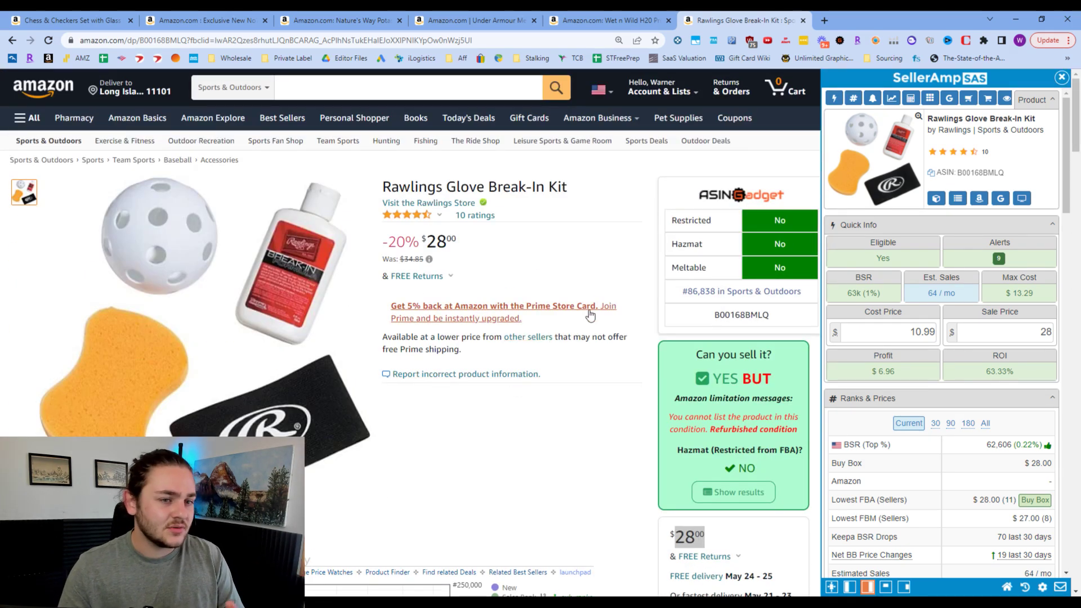
Step: View the break-in kit's product dimensions and weight
{"action": "scroll", "coordinate": [479, 449], "scroll_direction": "down", "scroll_amount": 3}
{"action": "scroll", "coordinate": [458, 443], "scroll_direction": "up", "scroll_amount": 3}
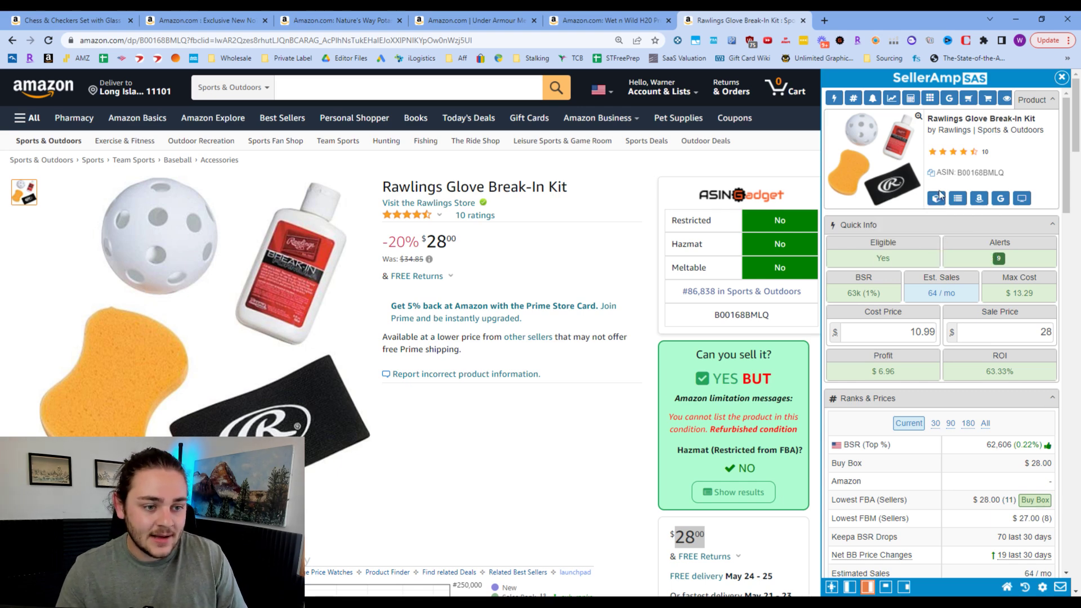
{"action": "mouse_move", "coordinate": [937, 199]}
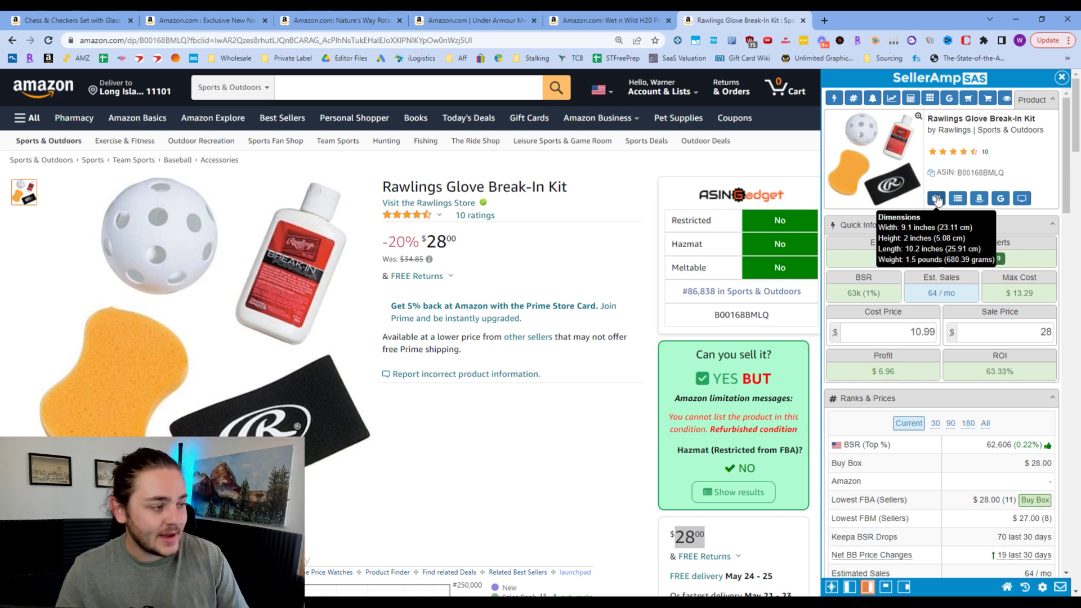